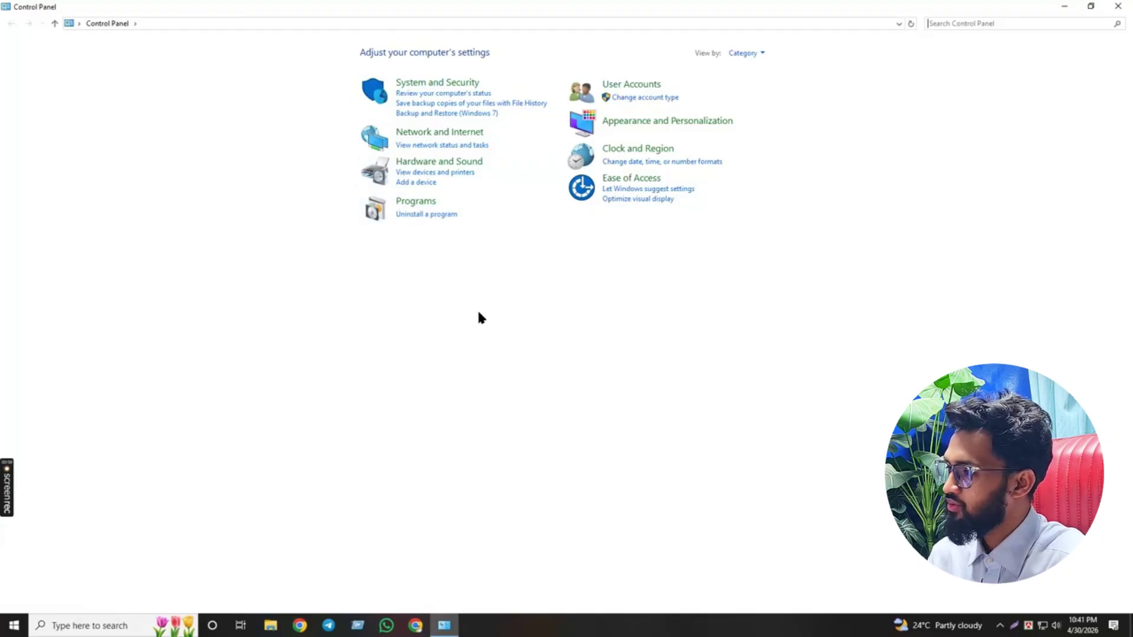
- Show the Control Panel items as large icons and as small icons, and return to the Category view
{"action": "left_click", "coordinate": [763, 52]}
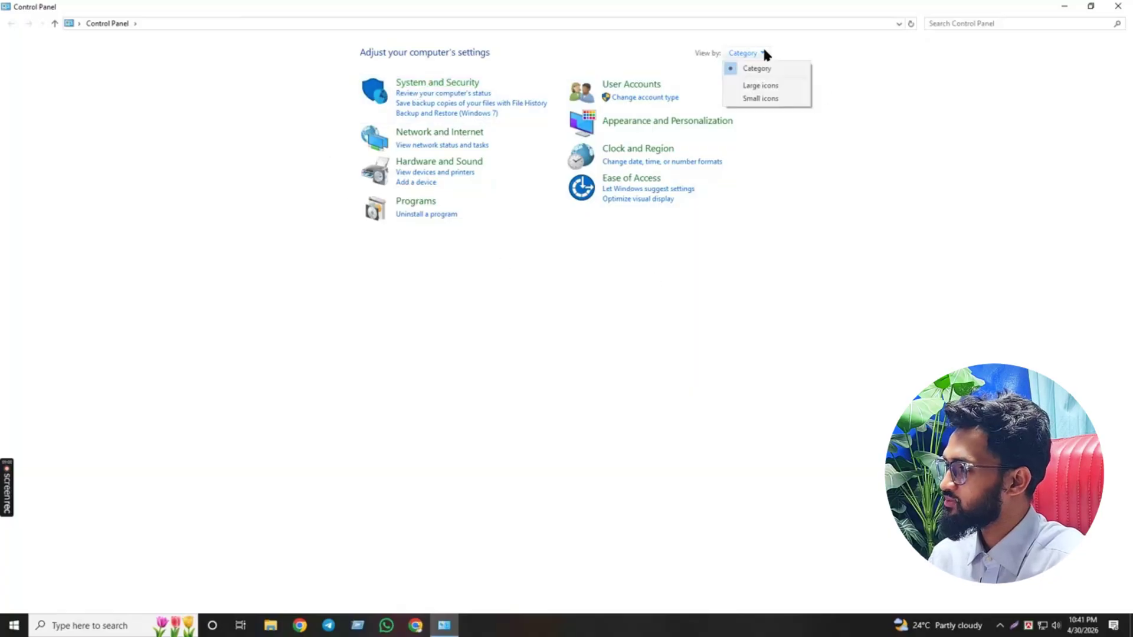
{"action": "left_click", "coordinate": [768, 87]}
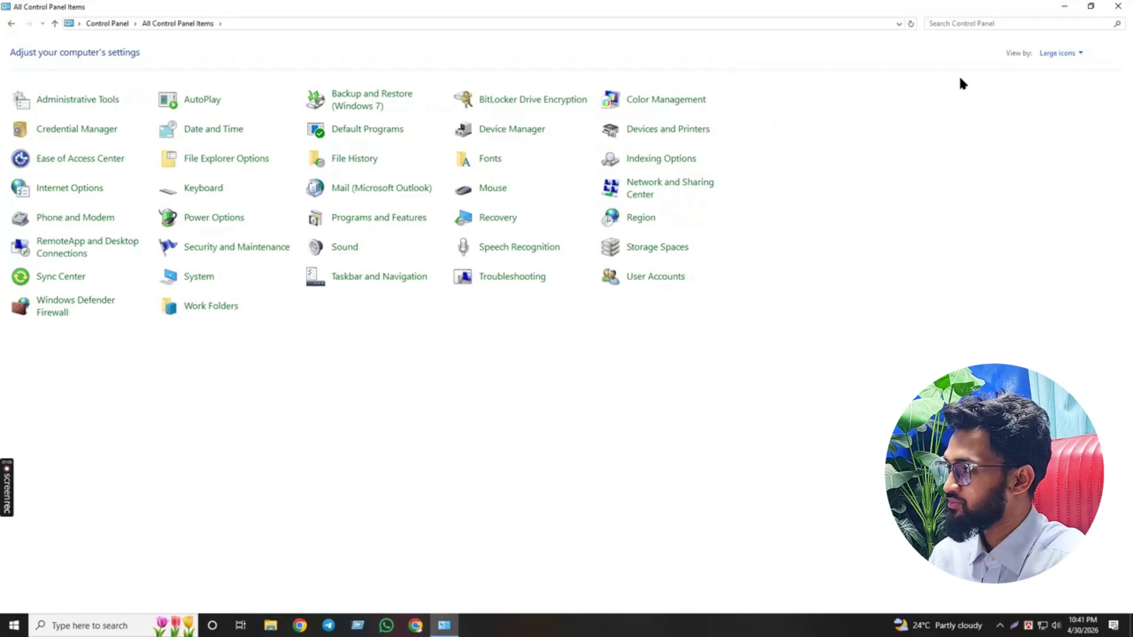
{"action": "left_click", "coordinate": [1072, 58]}
{"action": "left_click", "coordinate": [1072, 98]}
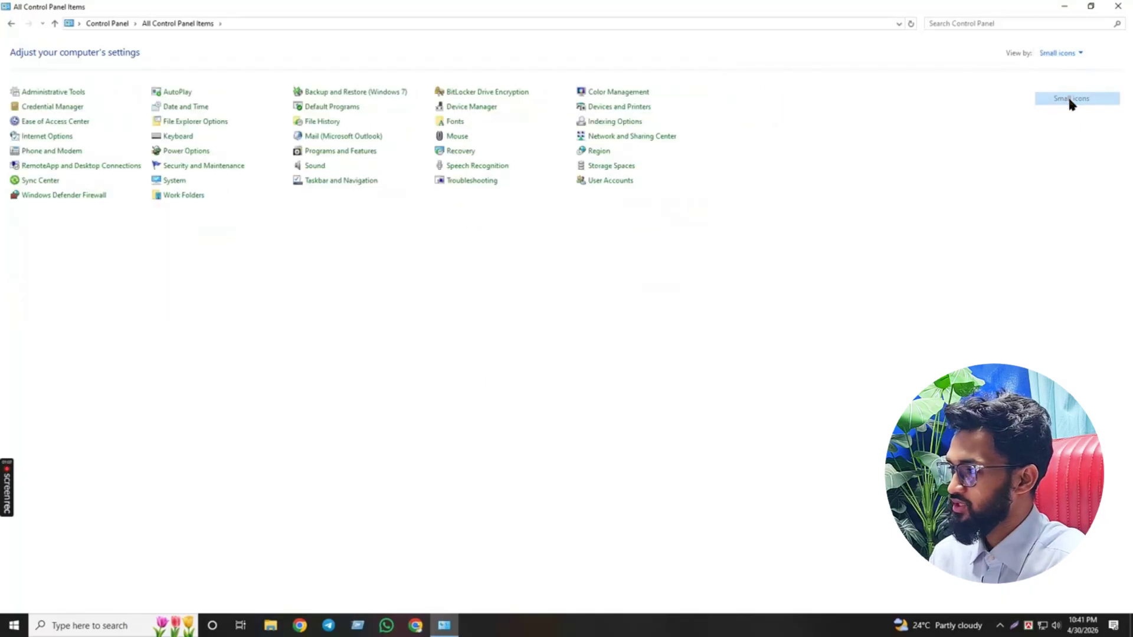
{"action": "left_click", "coordinate": [1082, 52]}
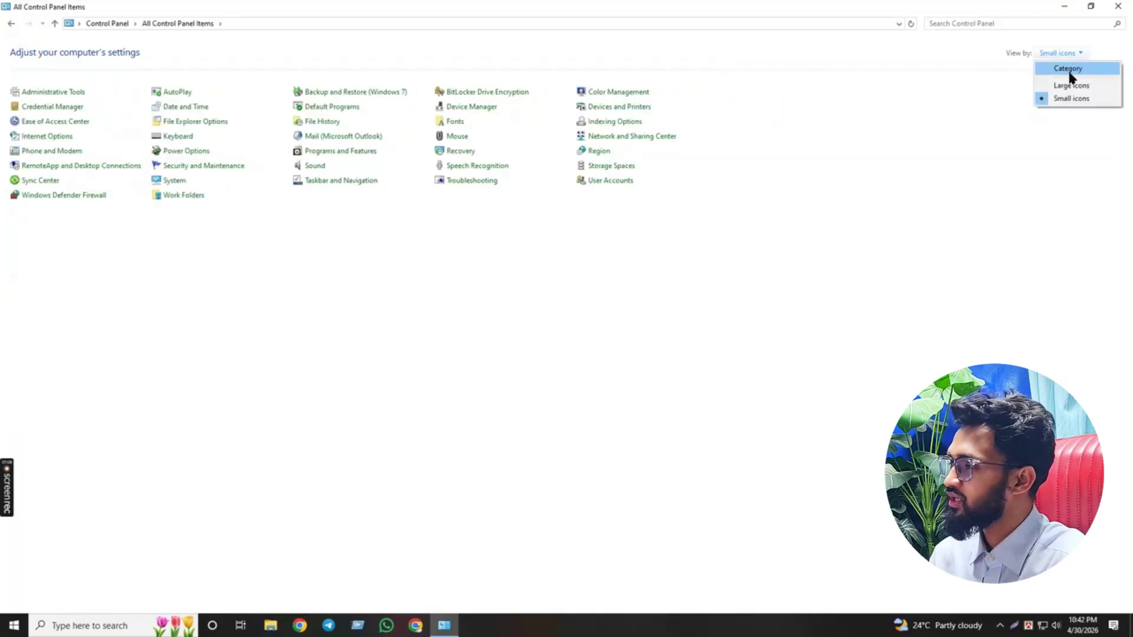
{"action": "left_click", "coordinate": [1067, 70]}
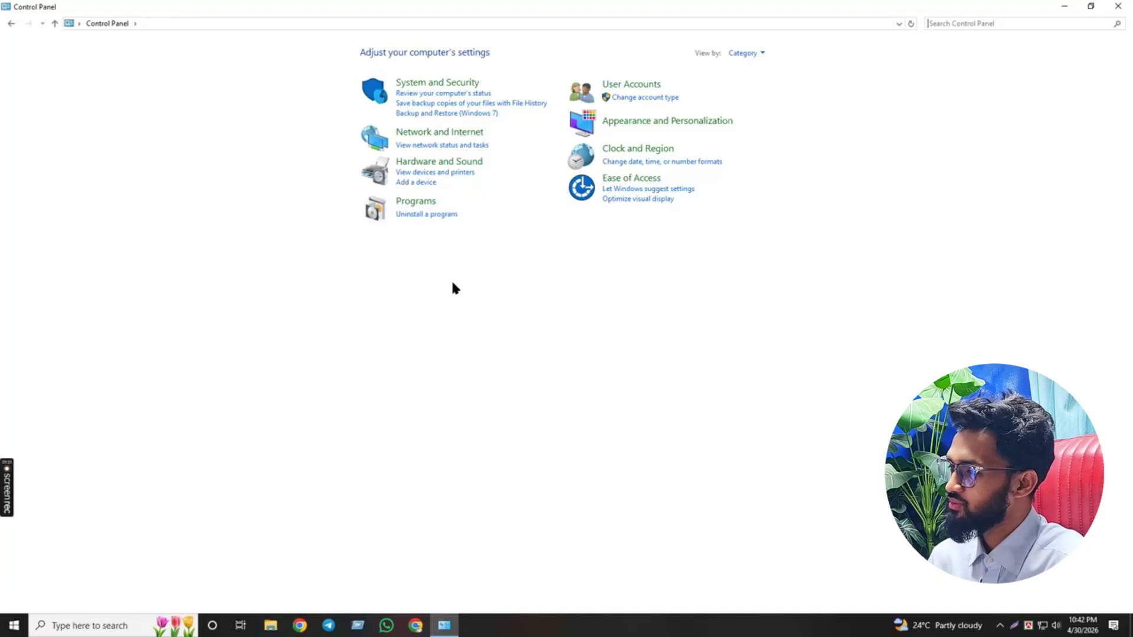
- Uninstall Bijoy_Bayanno from the installed programs, automatically closing its running application, and close the Programs and Features window
{"action": "left_click", "coordinate": [435, 216]}
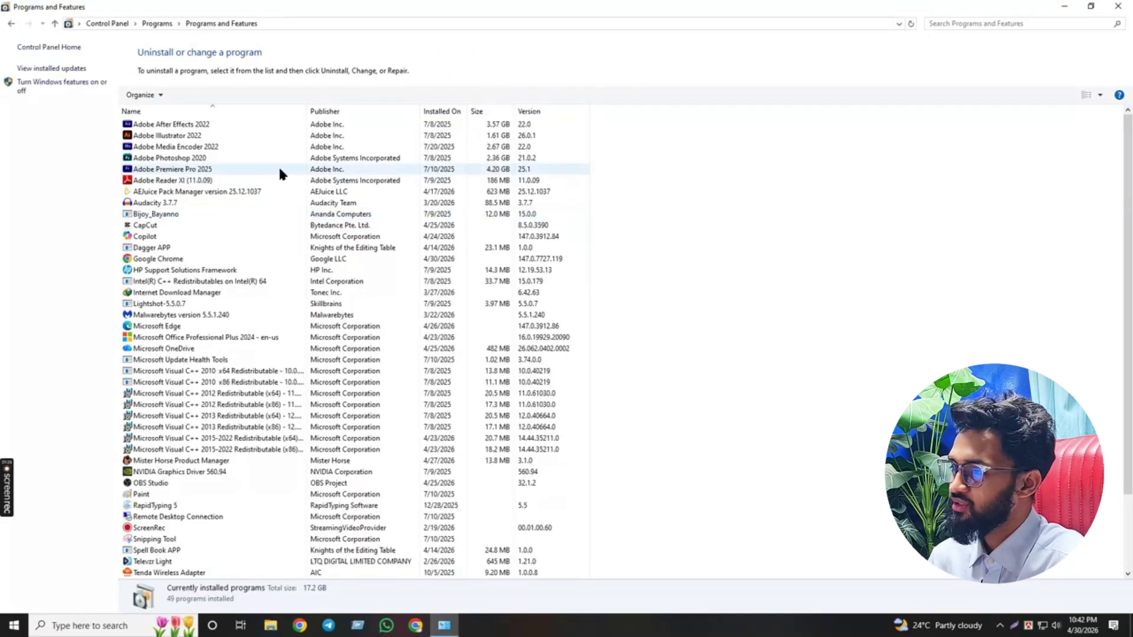
{"action": "scroll", "coordinate": [280, 171], "scroll_direction": "down", "scroll_amount": 3}
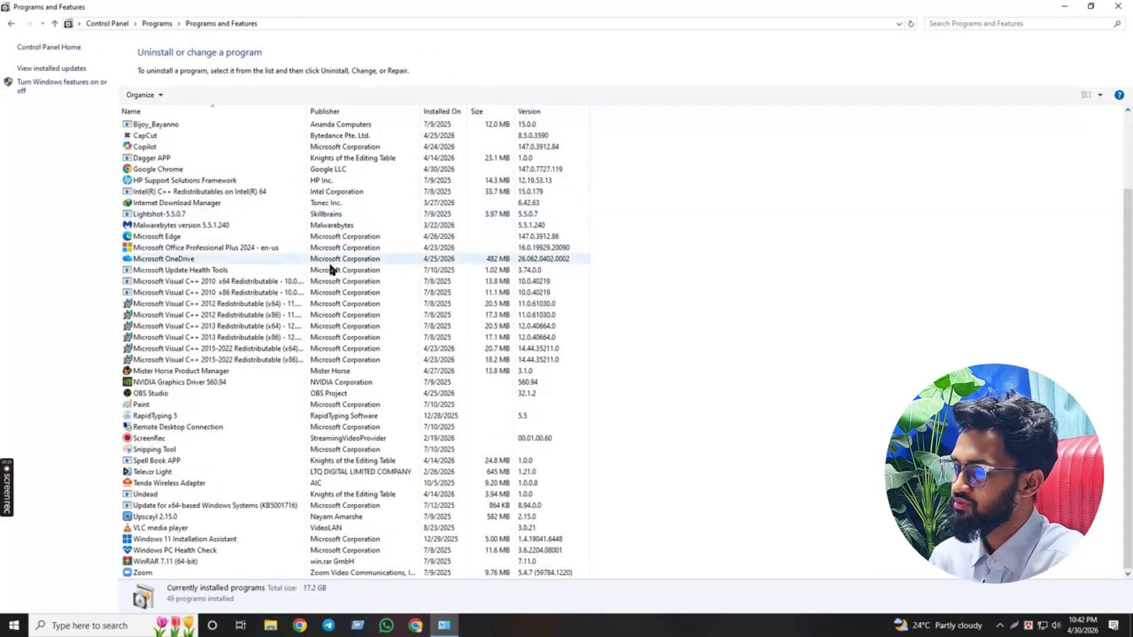
{"action": "scroll", "coordinate": [287, 540], "scroll_direction": "up", "scroll_amount": 3}
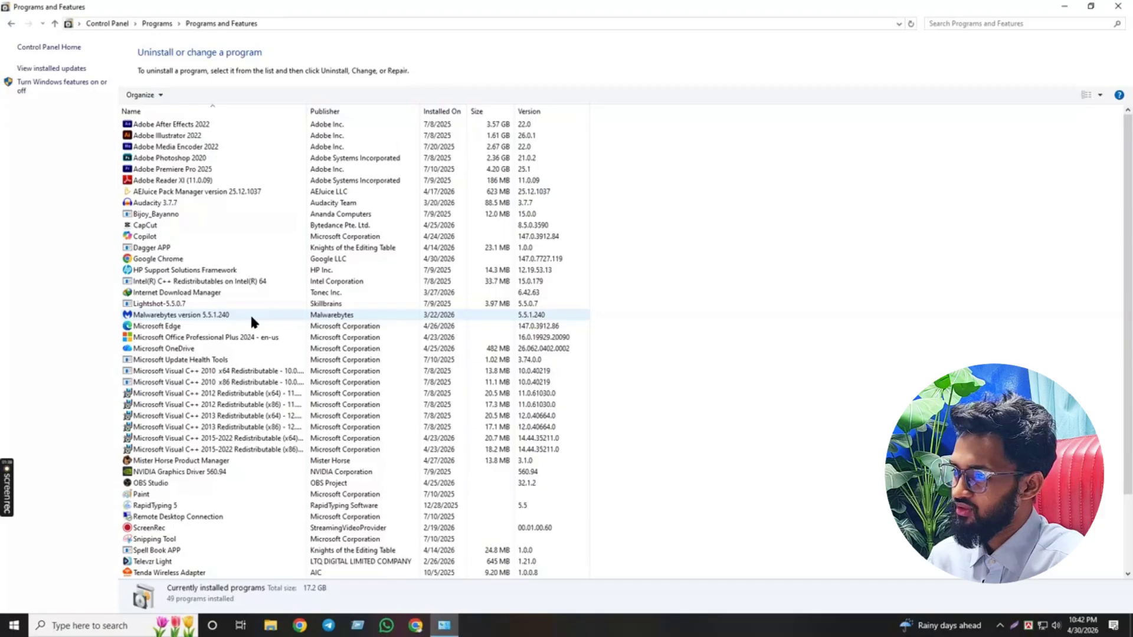
{"action": "left_click", "coordinate": [210, 215]}
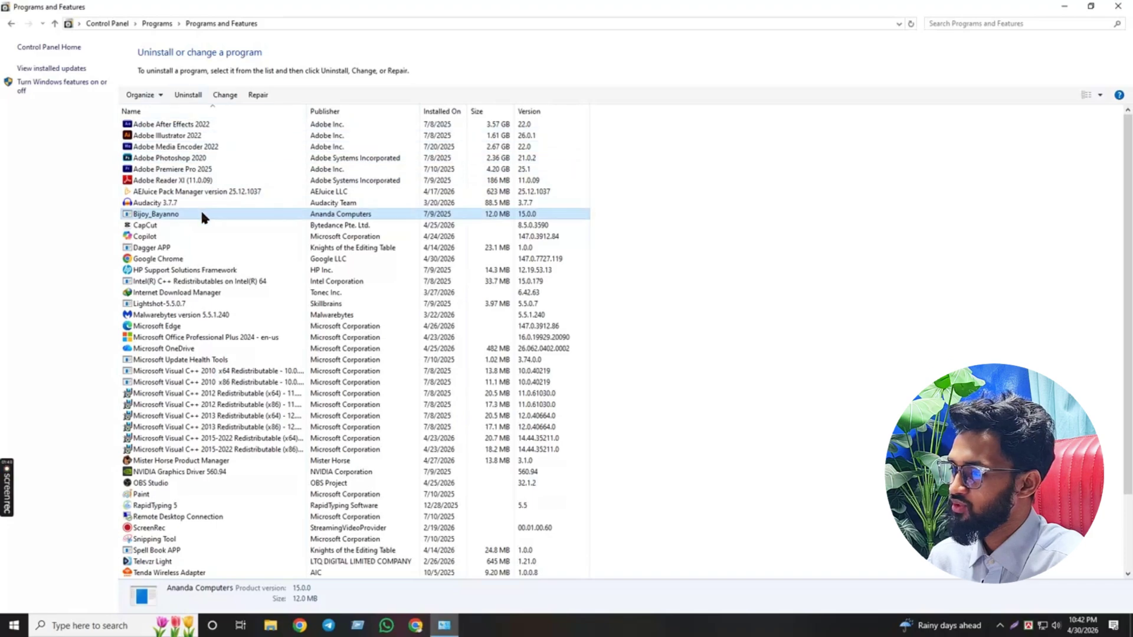
{"action": "left_click", "coordinate": [187, 96]}
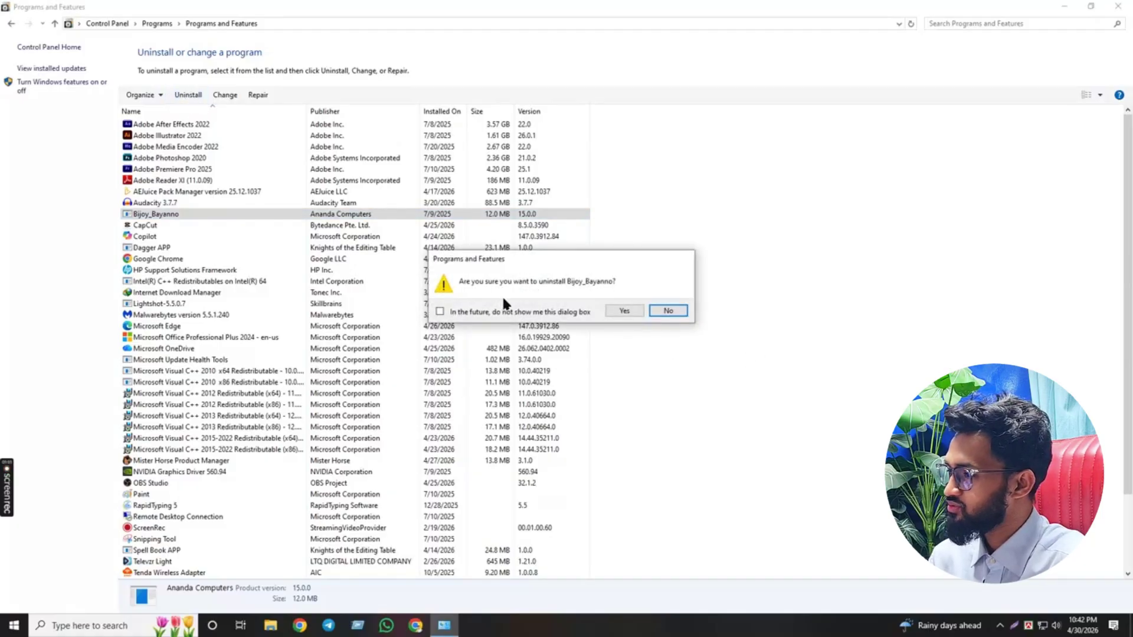
{"action": "left_click", "coordinate": [625, 312]}
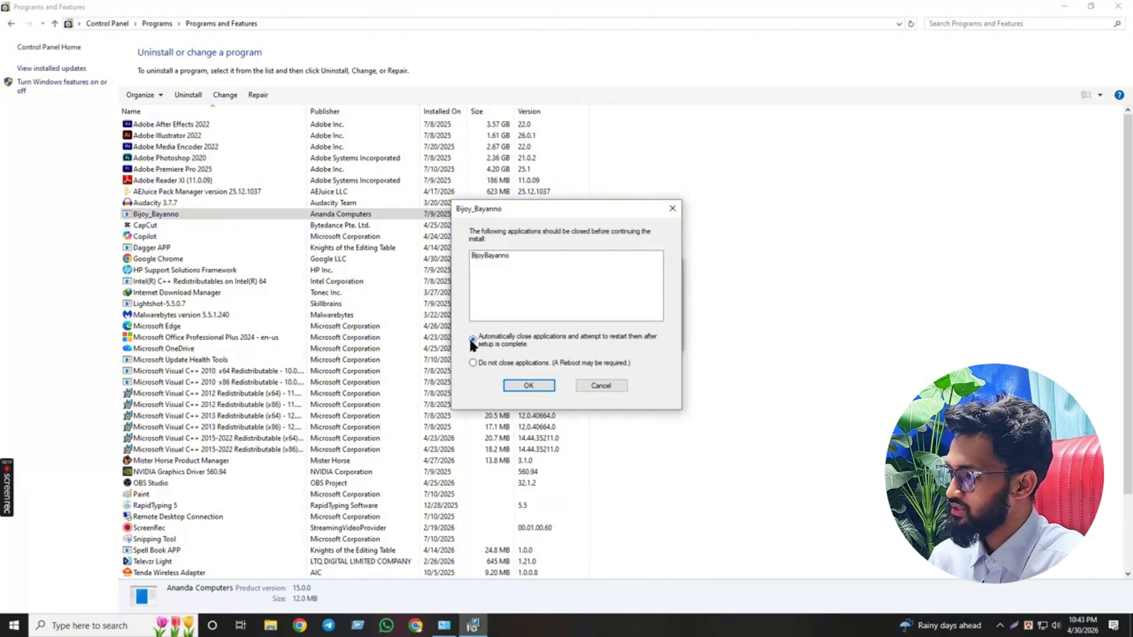
{"action": "left_click", "coordinate": [529, 386]}
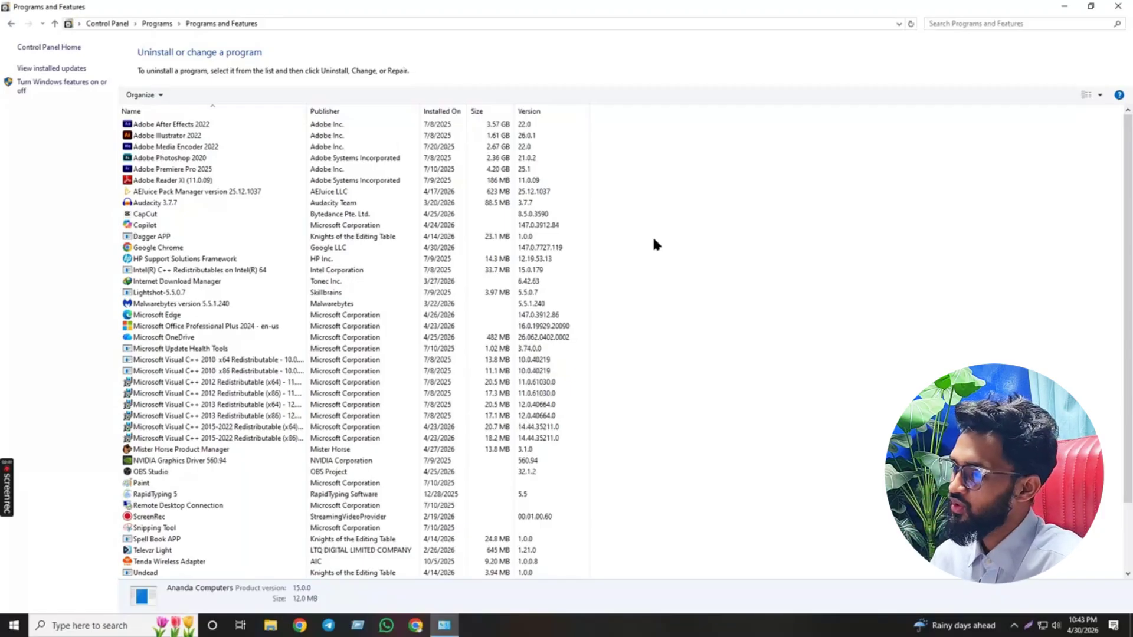
{"action": "scroll", "coordinate": [667, 239], "scroll_direction": "down", "scroll_amount": 2}
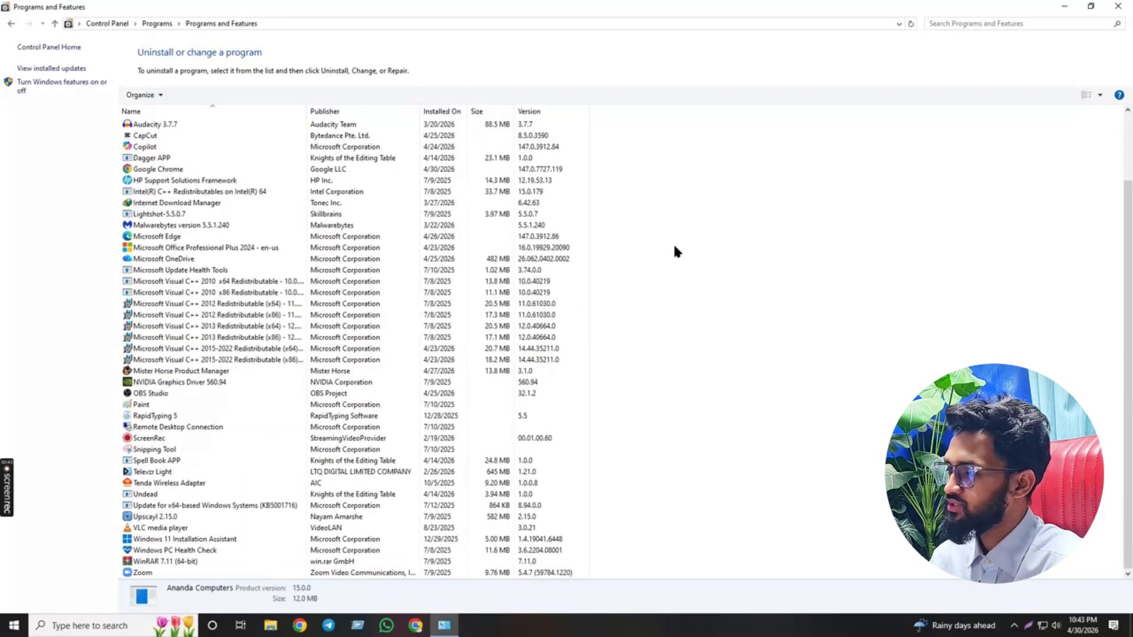
{"action": "scroll", "coordinate": [705, 300], "scroll_direction": "up", "scroll_amount": 2}
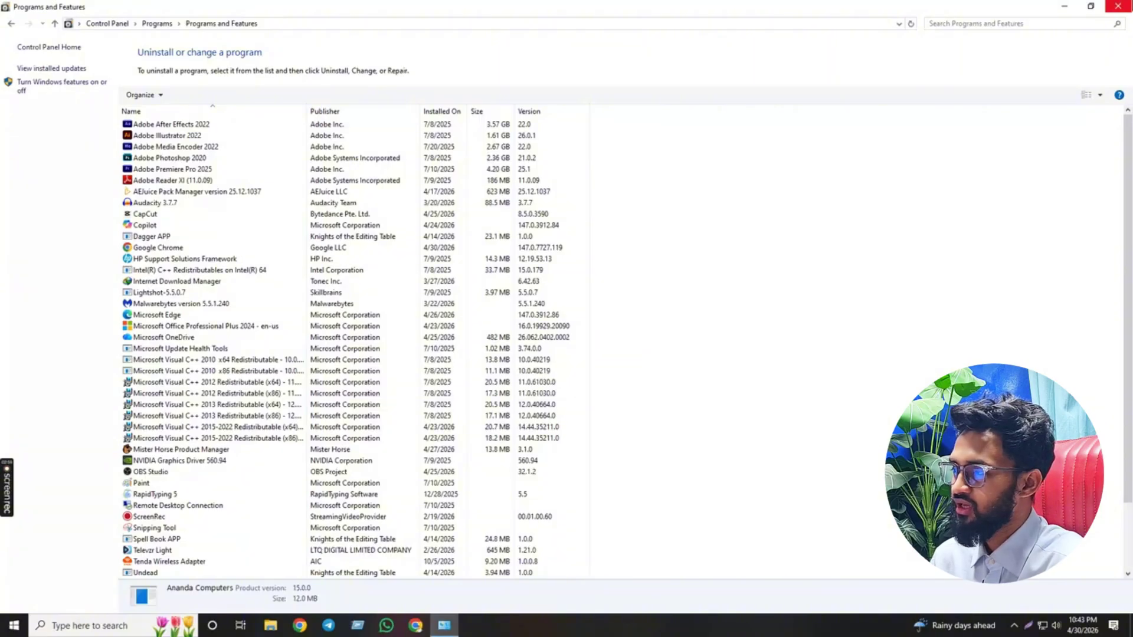
{"action": "left_click", "coordinate": [1118, 6]}
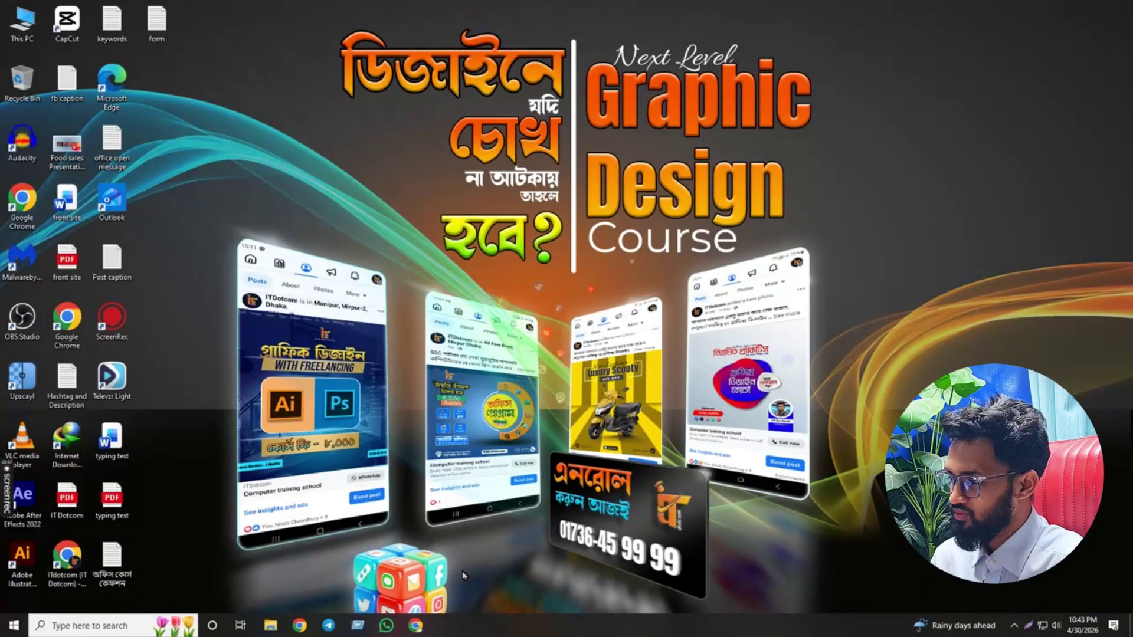
- Switch to a maximized Chrome window and search Google for "bijoy bayanno"
{"action": "left_click", "coordinate": [415, 626]}
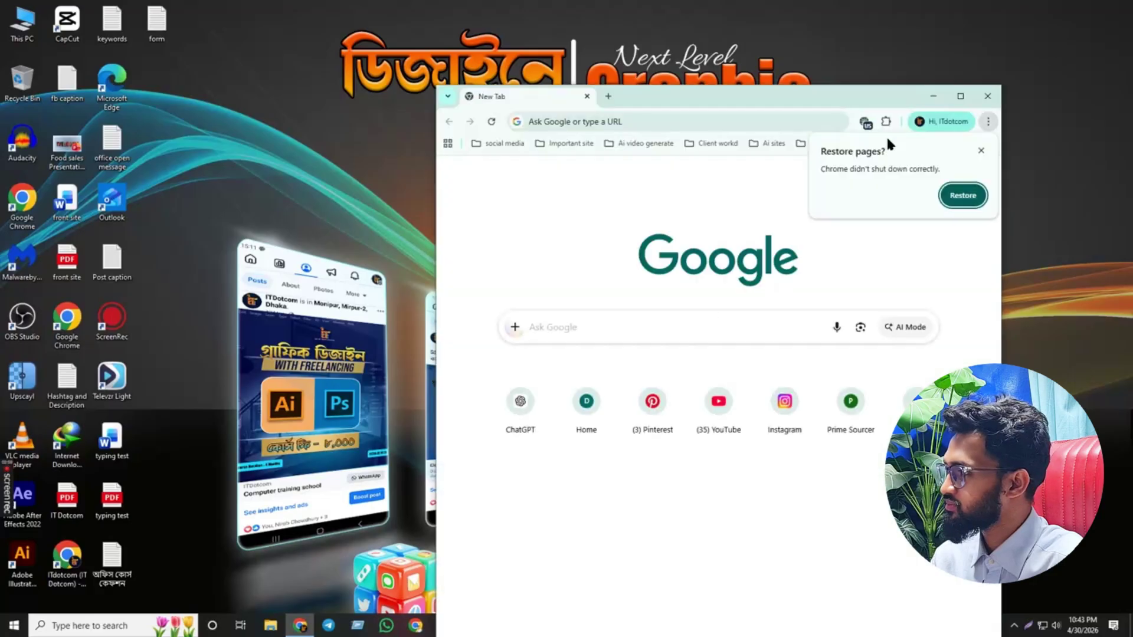
{"action": "left_click", "coordinate": [960, 96]}
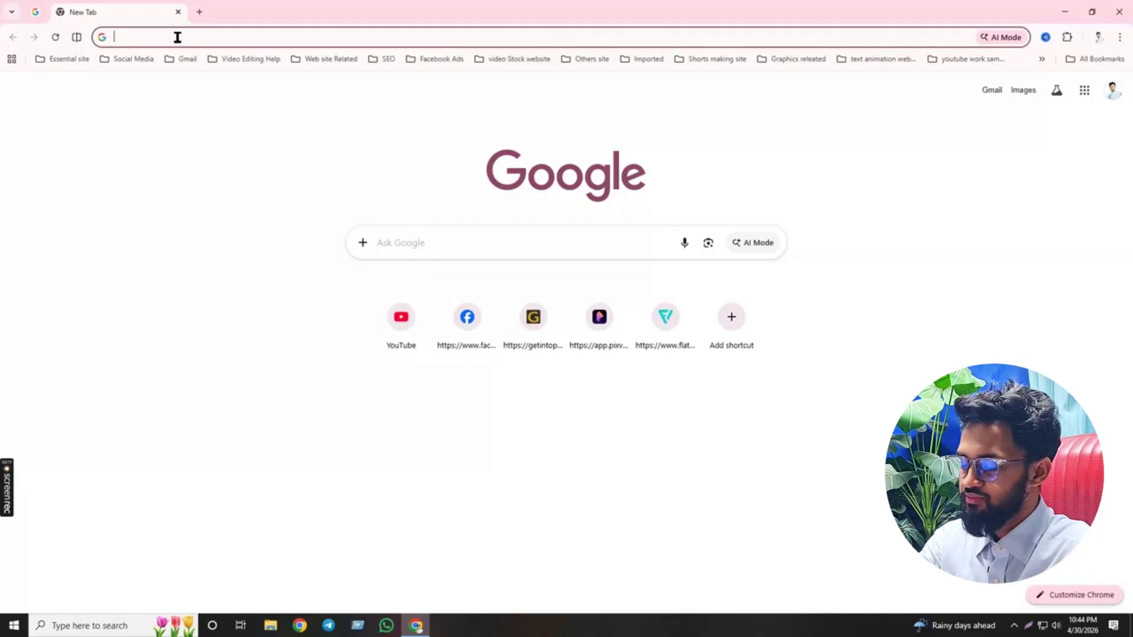
{"action": "type", "text": "bijo"}
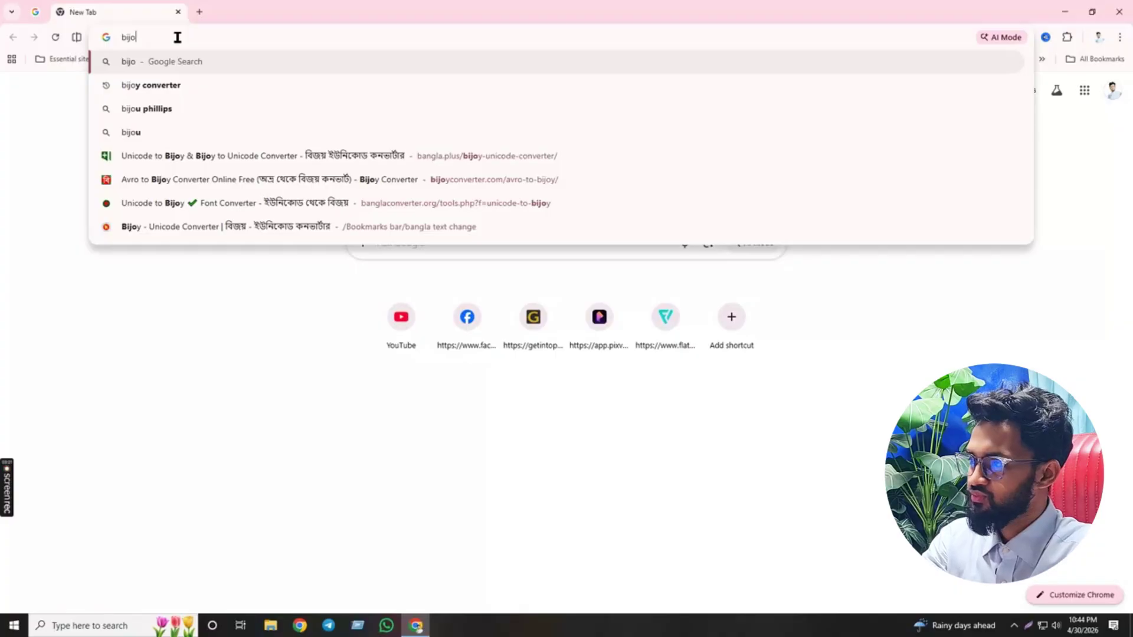
{"action": "type", "text": "y b"}
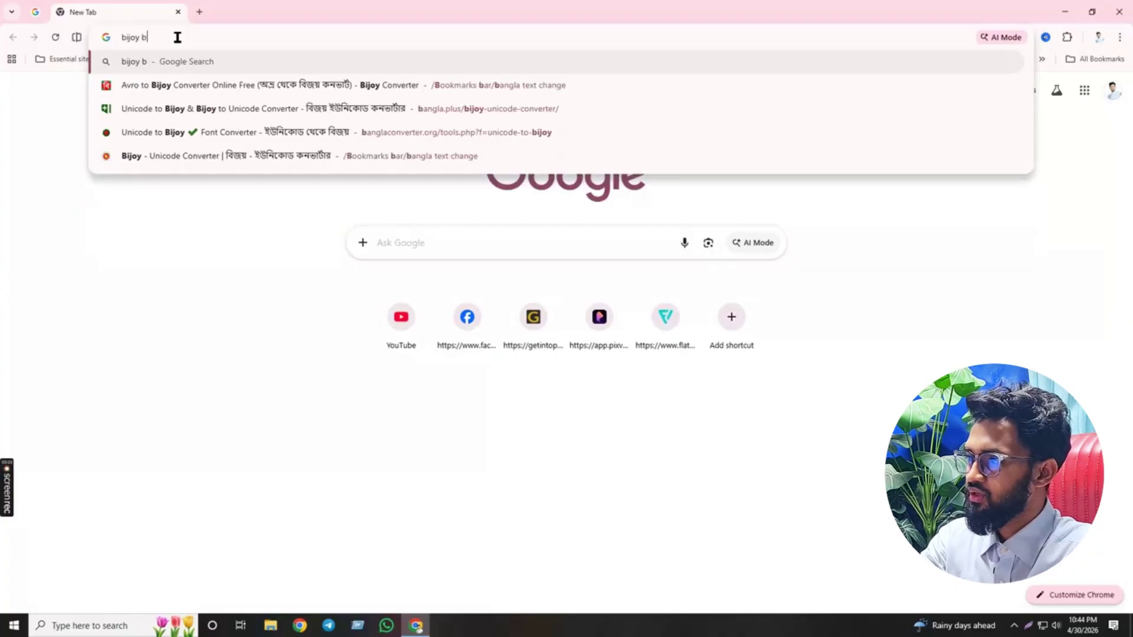
{"action": "type", "text": "ayanno"}
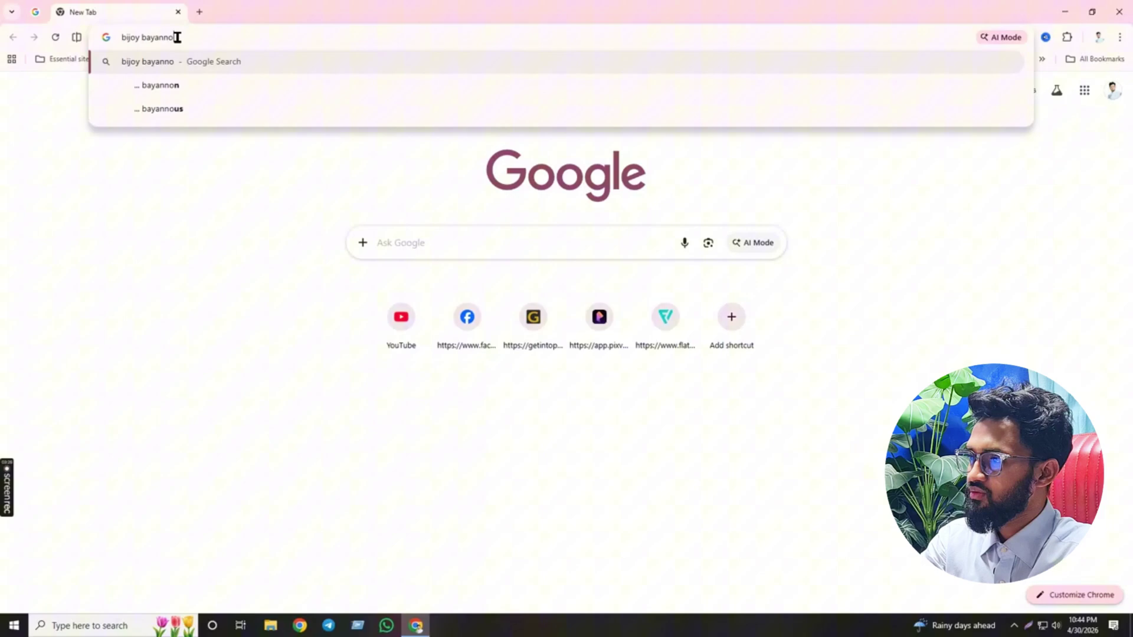
{"action": "key", "text": "Return"}
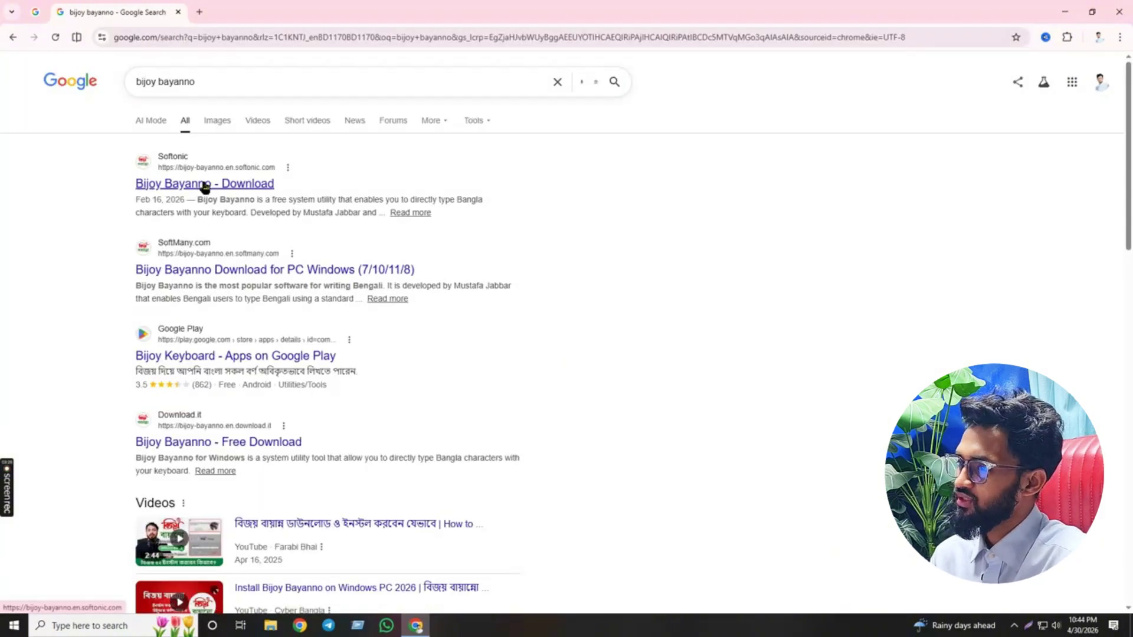
- Download bijoy-bayanno.rar from the Download.it result, declining the Opera offer and saving the file in E:\soft
{"action": "left_click", "coordinate": [181, 446]}
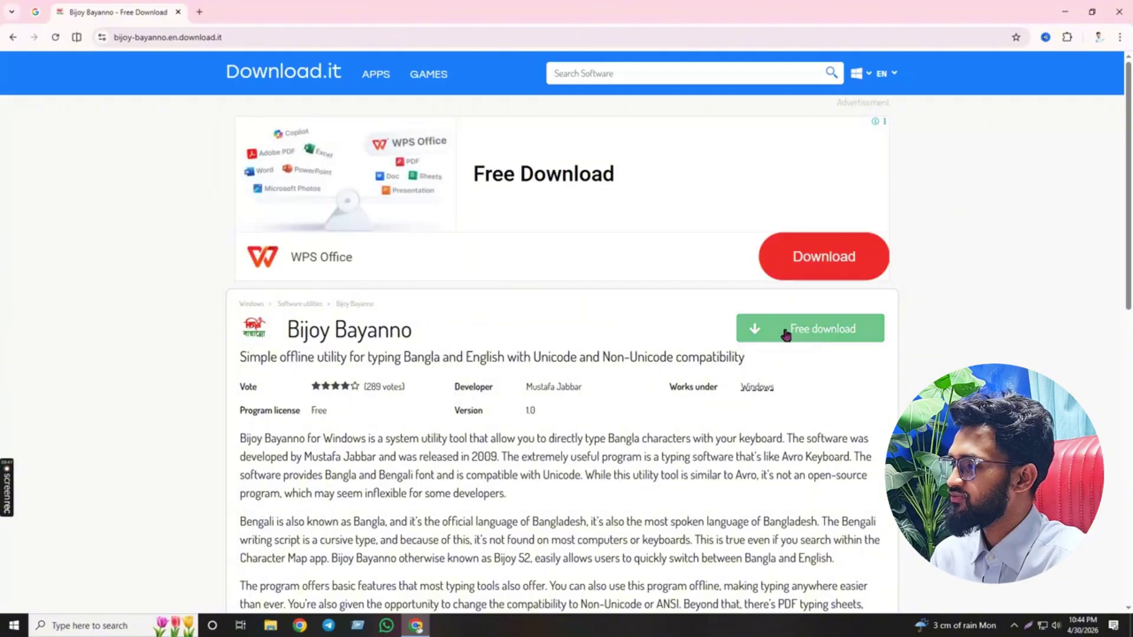
{"action": "left_click", "coordinate": [838, 332]}
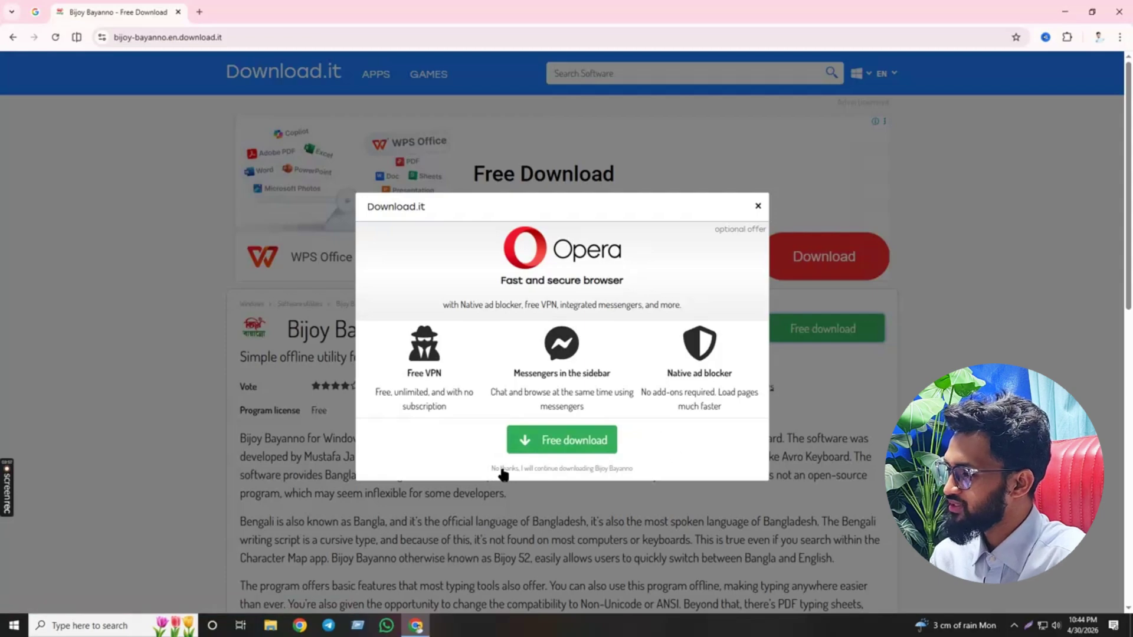
{"action": "left_click", "coordinate": [599, 468]}
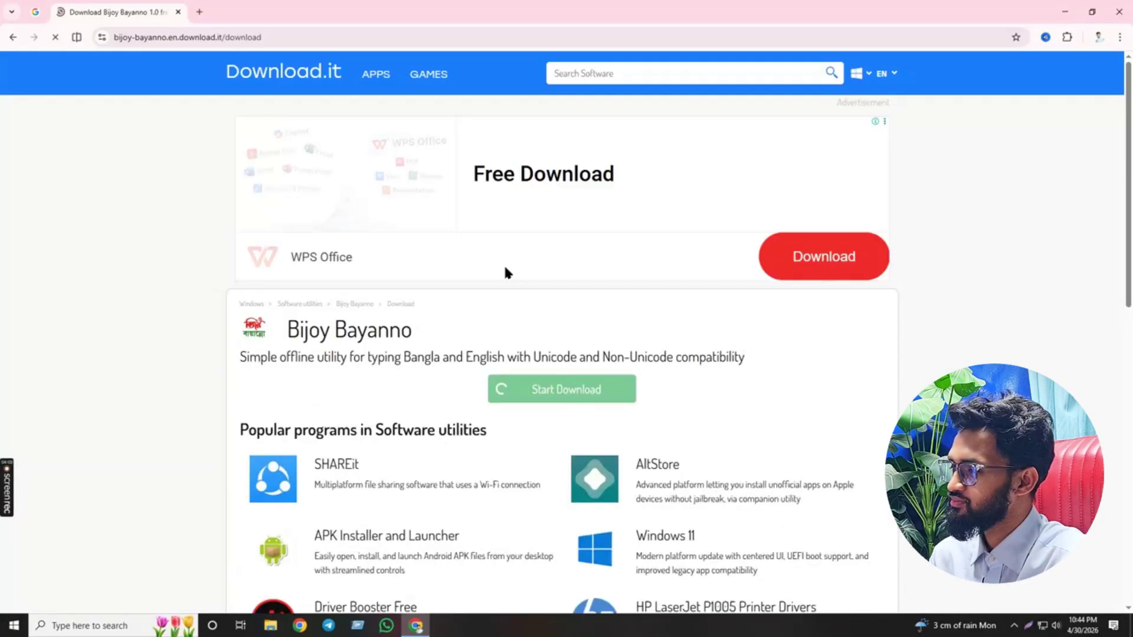
{"action": "scroll", "coordinate": [602, 399], "scroll_direction": "down", "scroll_amount": 1}
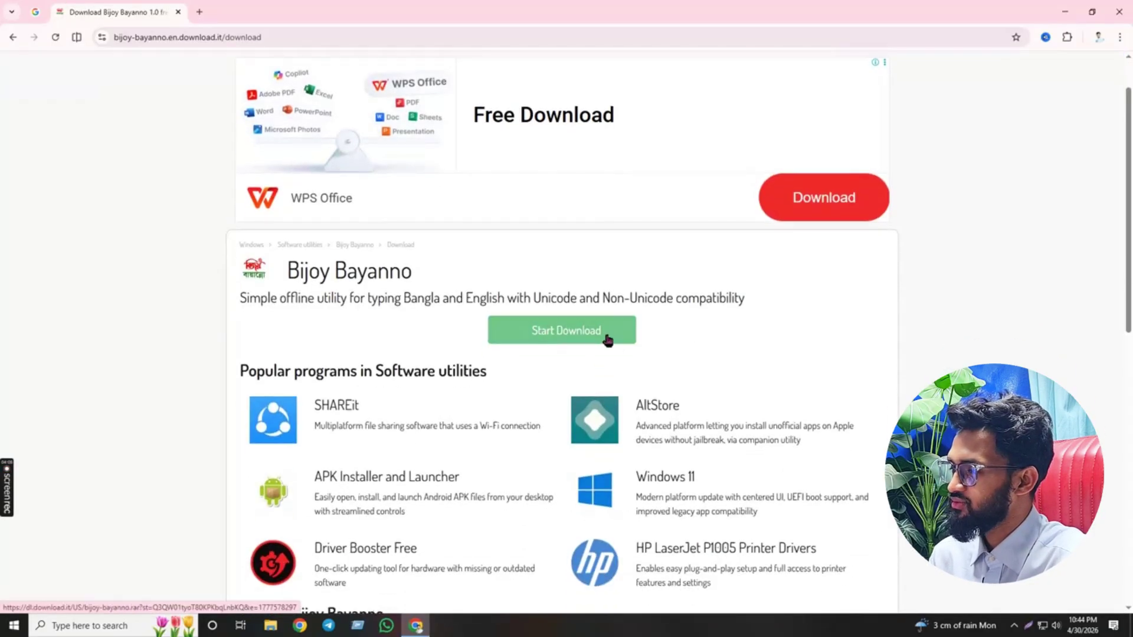
{"action": "left_click", "coordinate": [580, 337]}
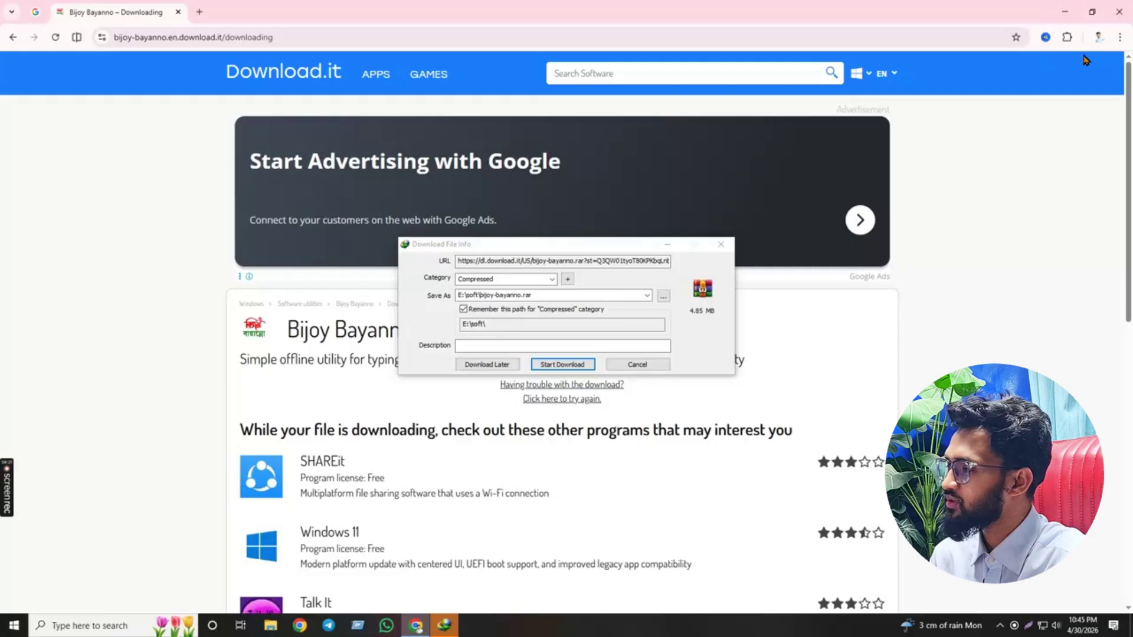
{"action": "left_click", "coordinate": [572, 369]}
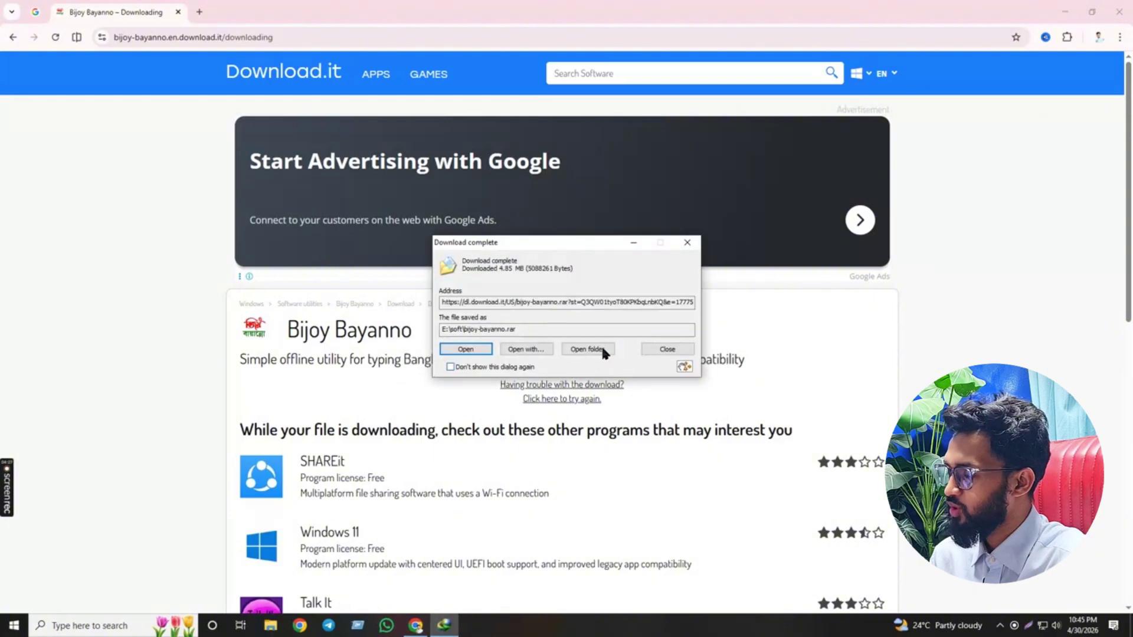
- Show the downloaded archive in its folder and extract it to a bijoy-bayanno subfolder with the default extraction options
{"action": "left_click", "coordinate": [602, 350]}
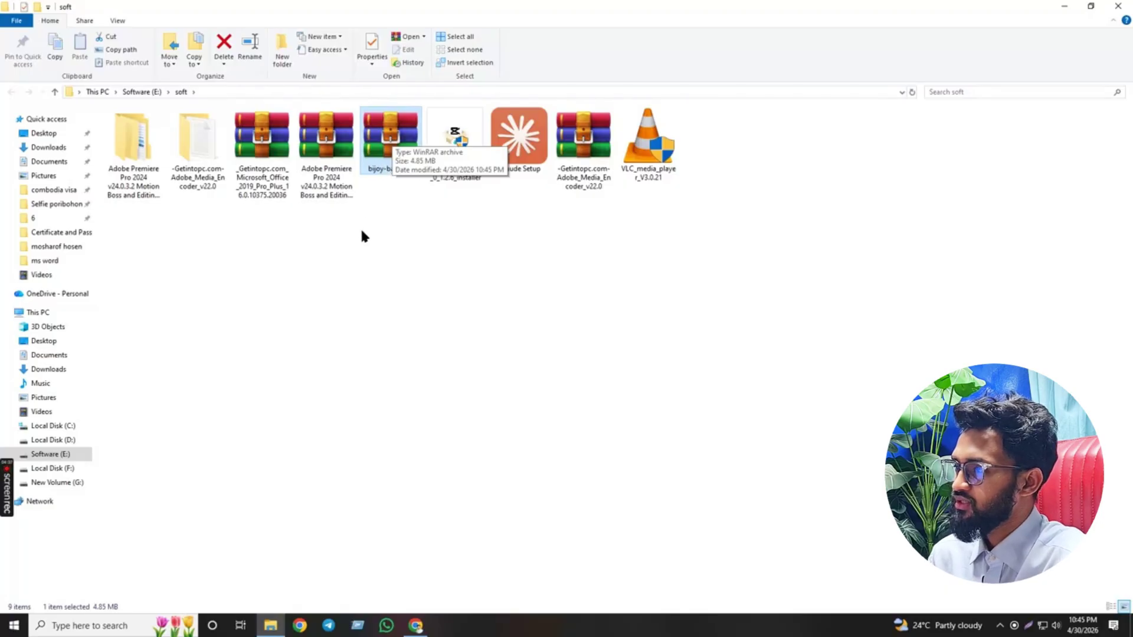
{"action": "right_click", "coordinate": [380, 139]}
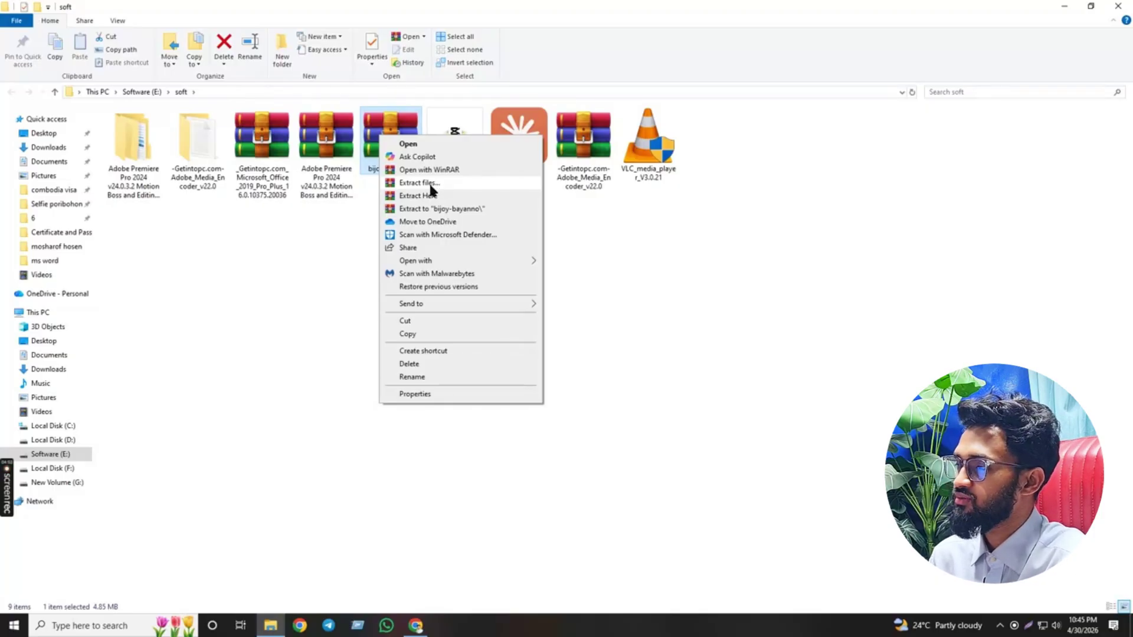
{"action": "left_click", "coordinate": [448, 182]}
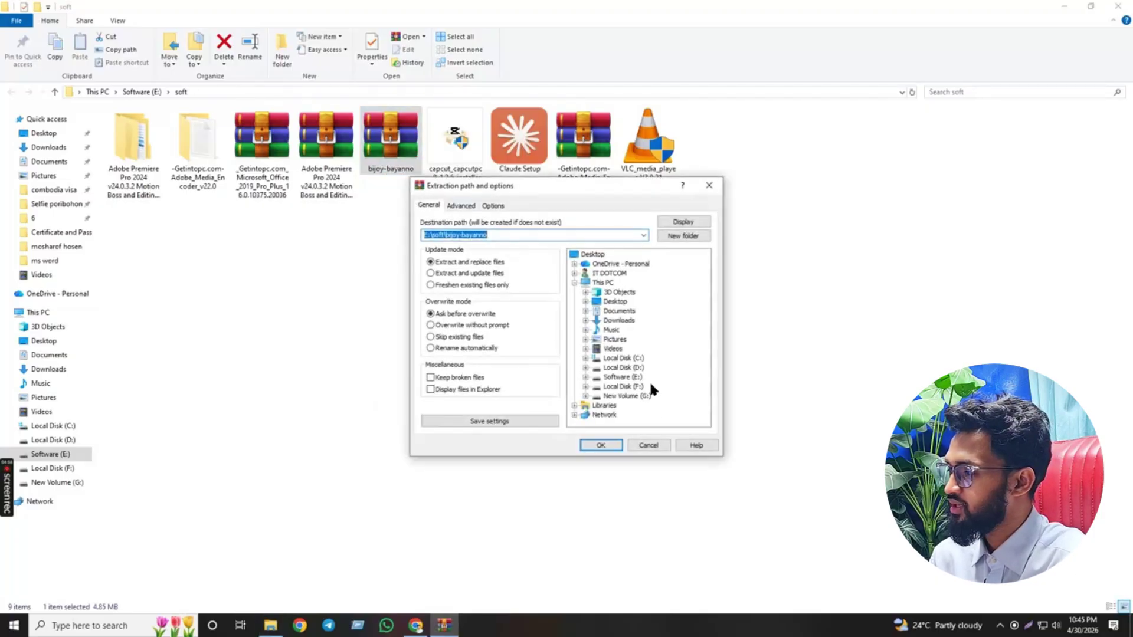
{"action": "left_click", "coordinate": [610, 448]}
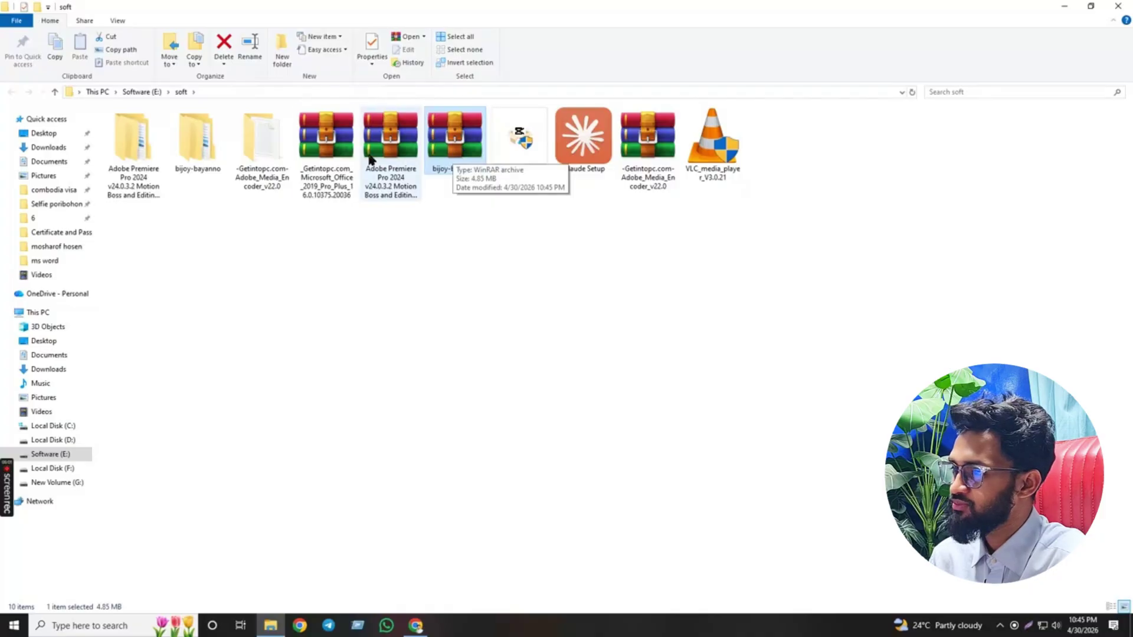
- Open the Bijoy 52 folder inside the extracted bijoy-bayanno folder and run Bayanno2011 as administrator
{"action": "double_click", "coordinate": [190, 139]}
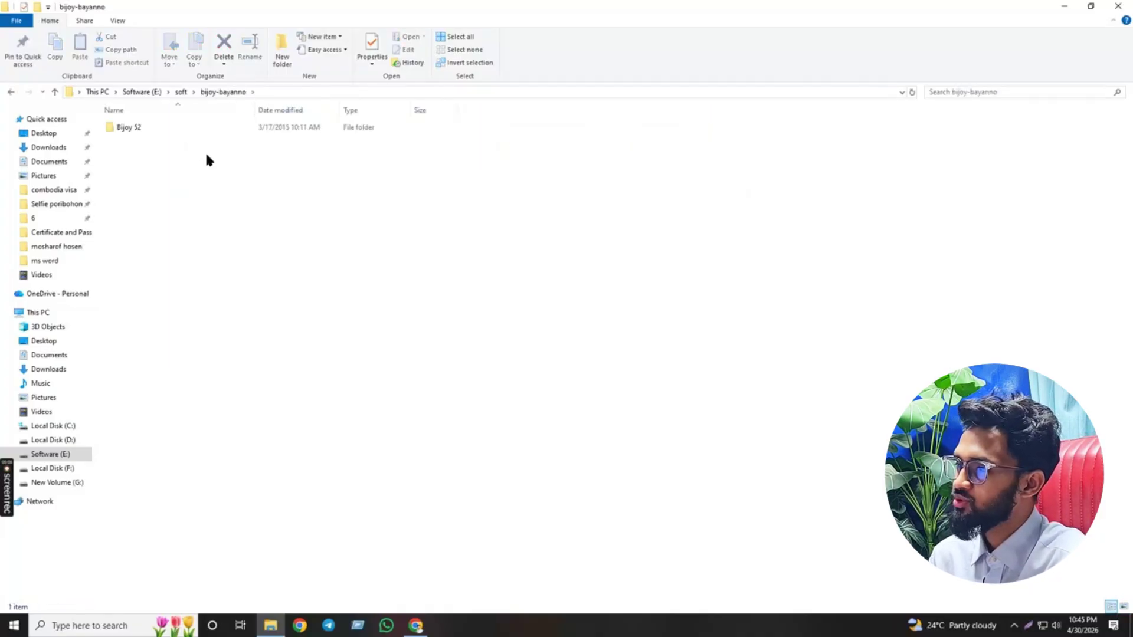
{"action": "double_click", "coordinate": [147, 125]}
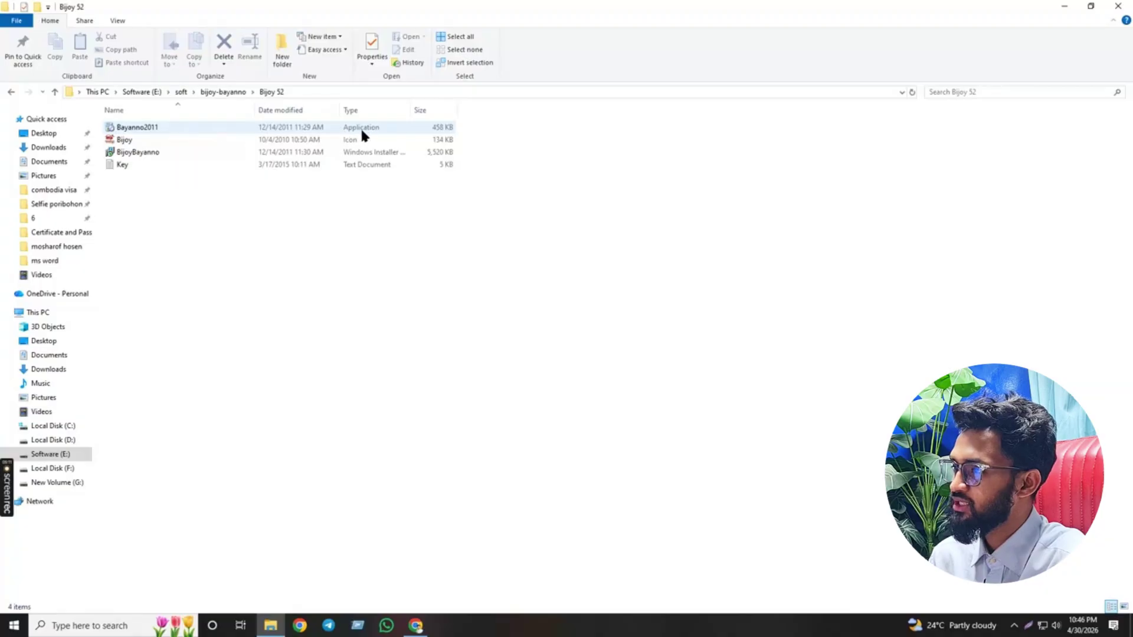
{"action": "left_click", "coordinate": [210, 130]}
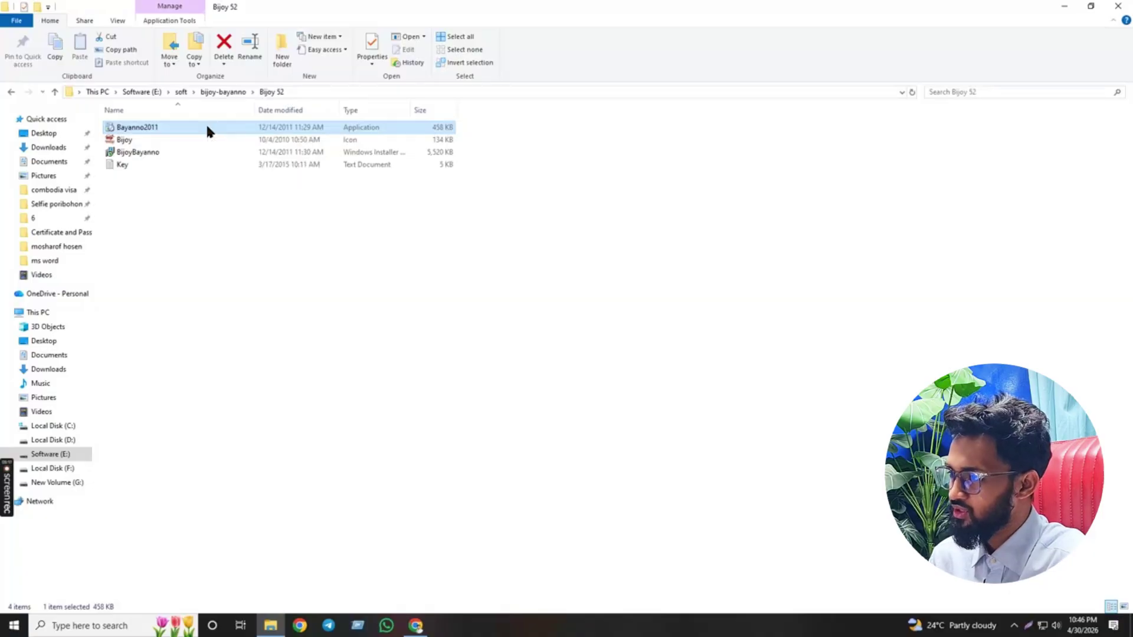
{"action": "right_click", "coordinate": [208, 130]}
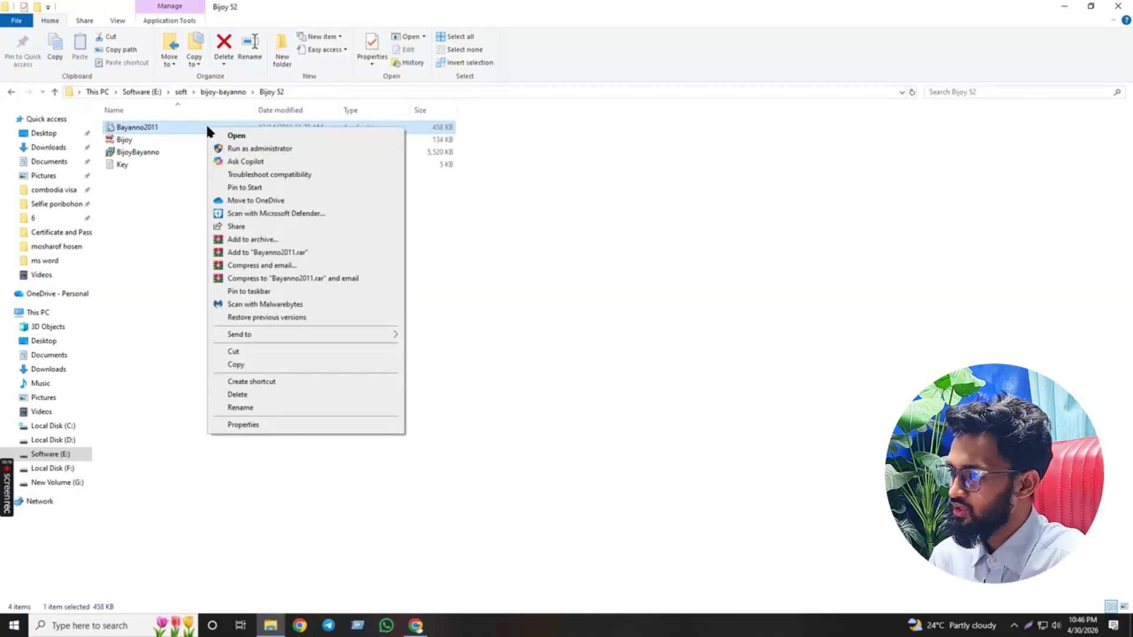
{"action": "left_click", "coordinate": [236, 149]}
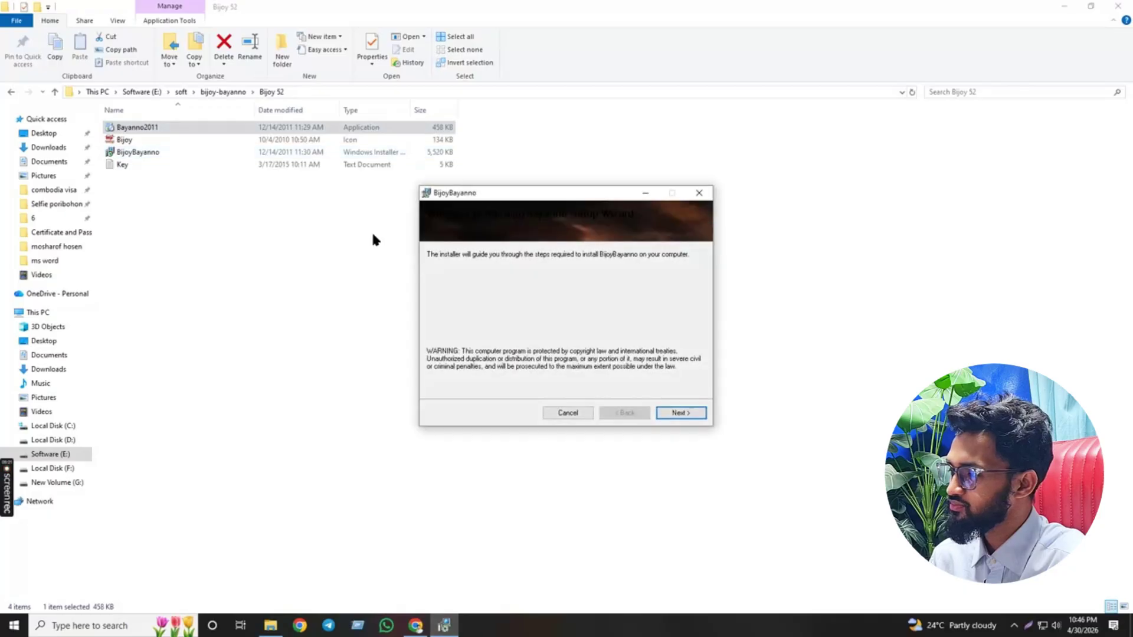
- Install BijoyBayanno for everyone in the default folder, accepting the license agreement, and close the finished installer
{"action": "left_click", "coordinate": [678, 412]}
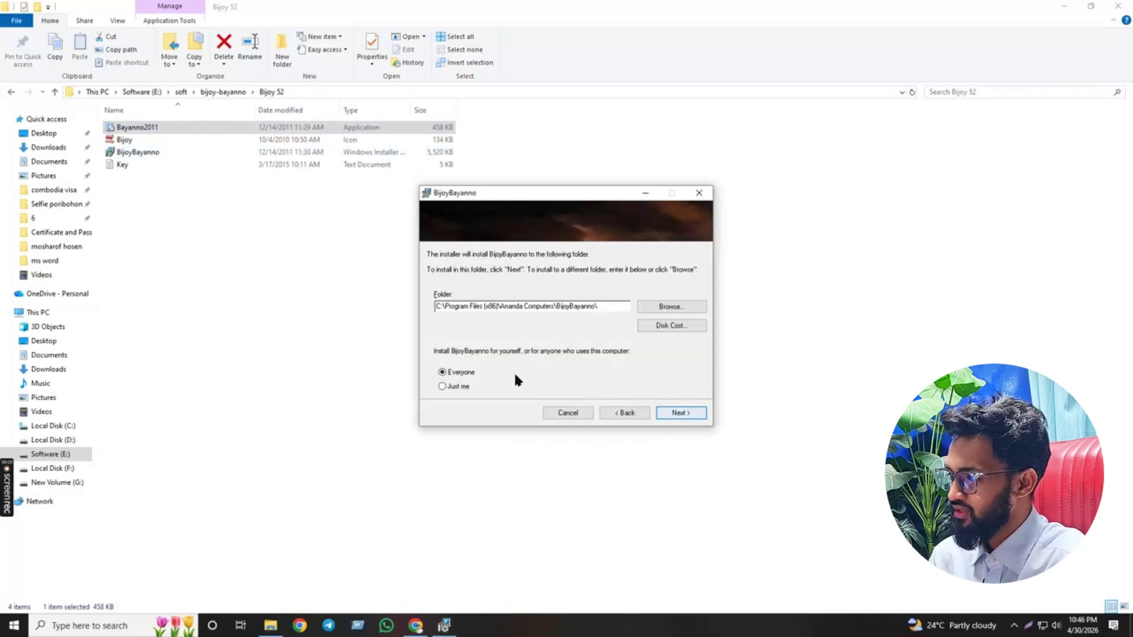
{"action": "left_click", "coordinate": [687, 413]}
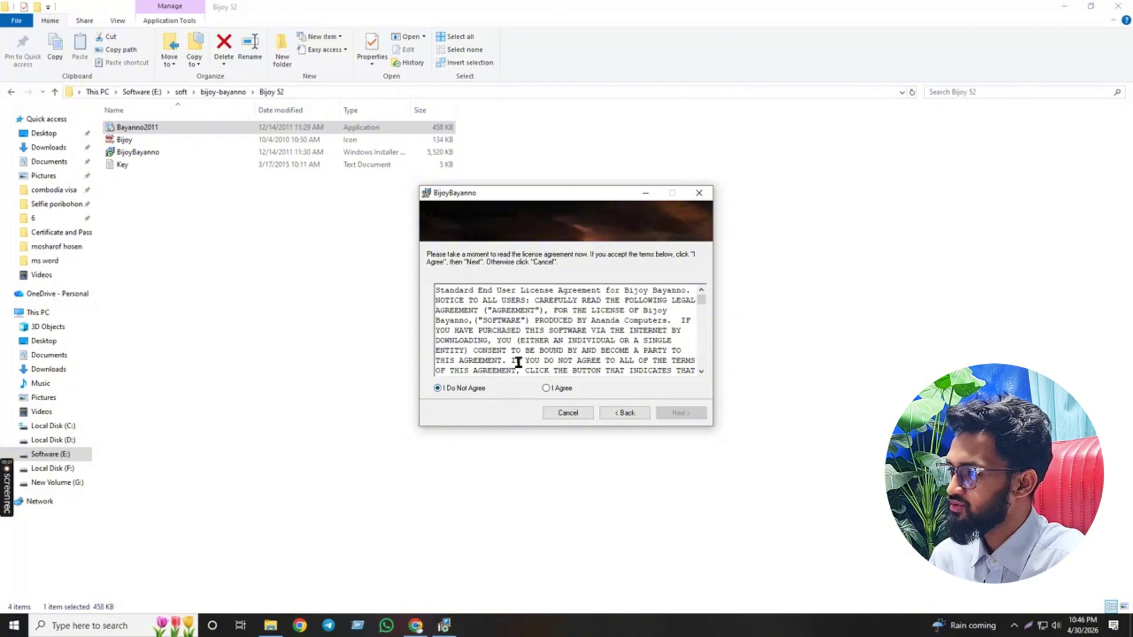
{"action": "left_click", "coordinate": [545, 387]}
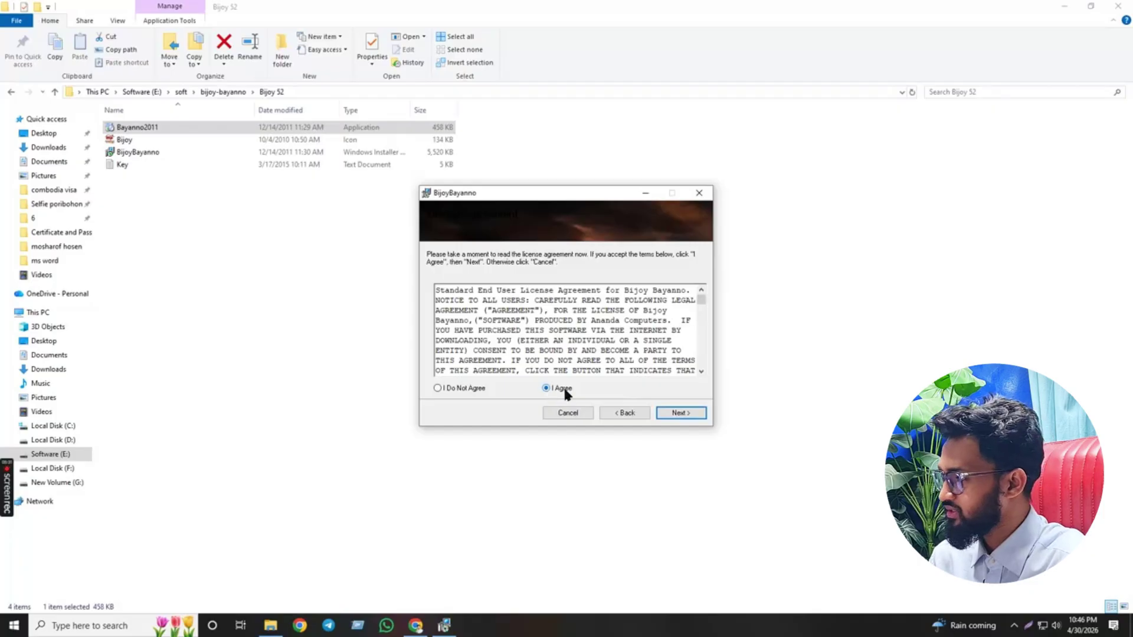
{"action": "left_click", "coordinate": [681, 413]}
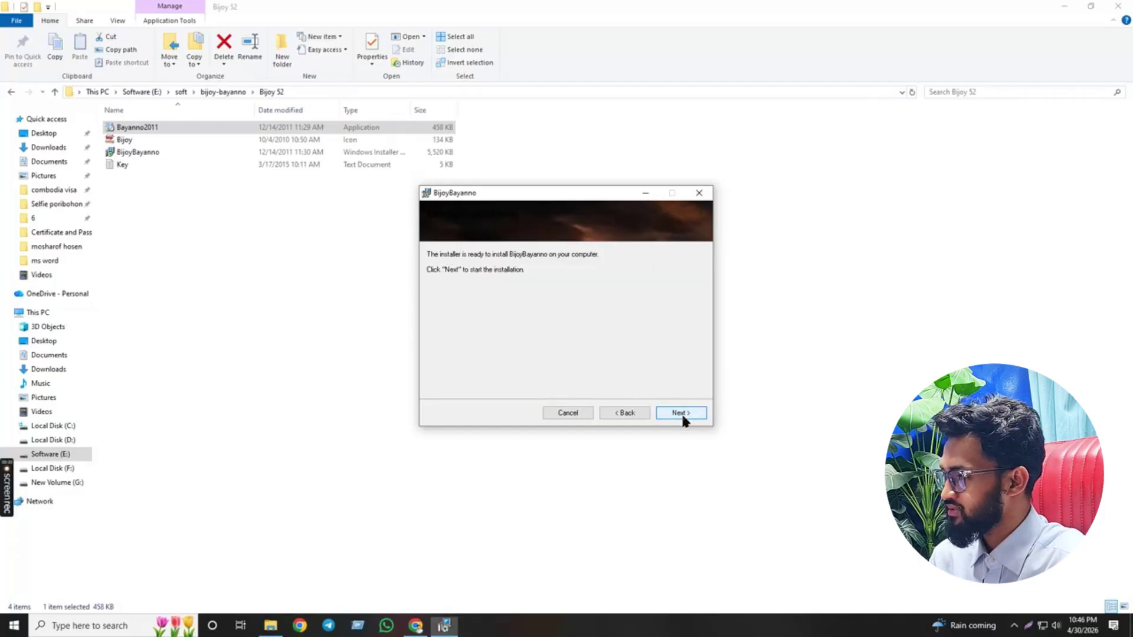
{"action": "left_click", "coordinate": [682, 415]}
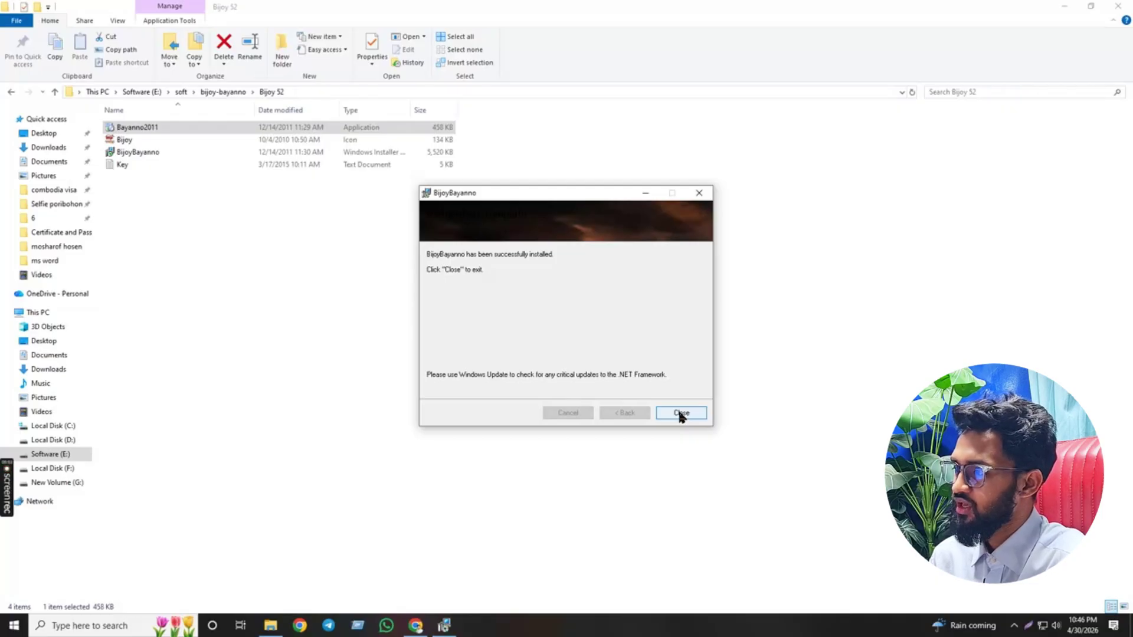
{"action": "left_click", "coordinate": [680, 416]}
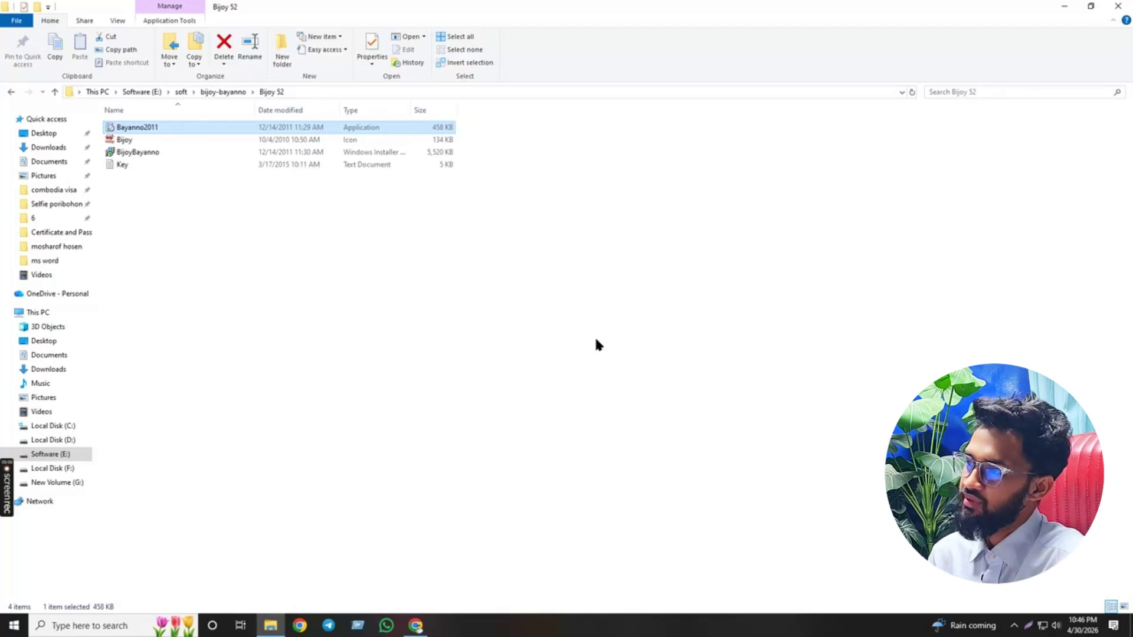
- Launch the newly installed BijoyBayanno and move its Registration Form clear of the file list
{"action": "left_click", "coordinate": [15, 625]}
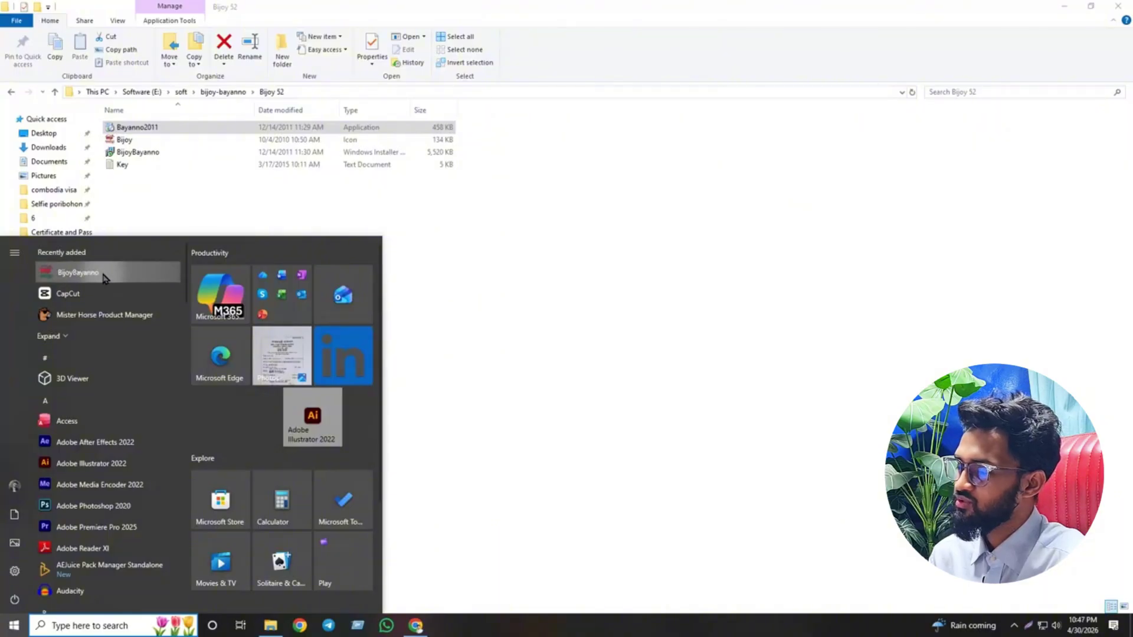
{"action": "left_click", "coordinate": [630, 386]}
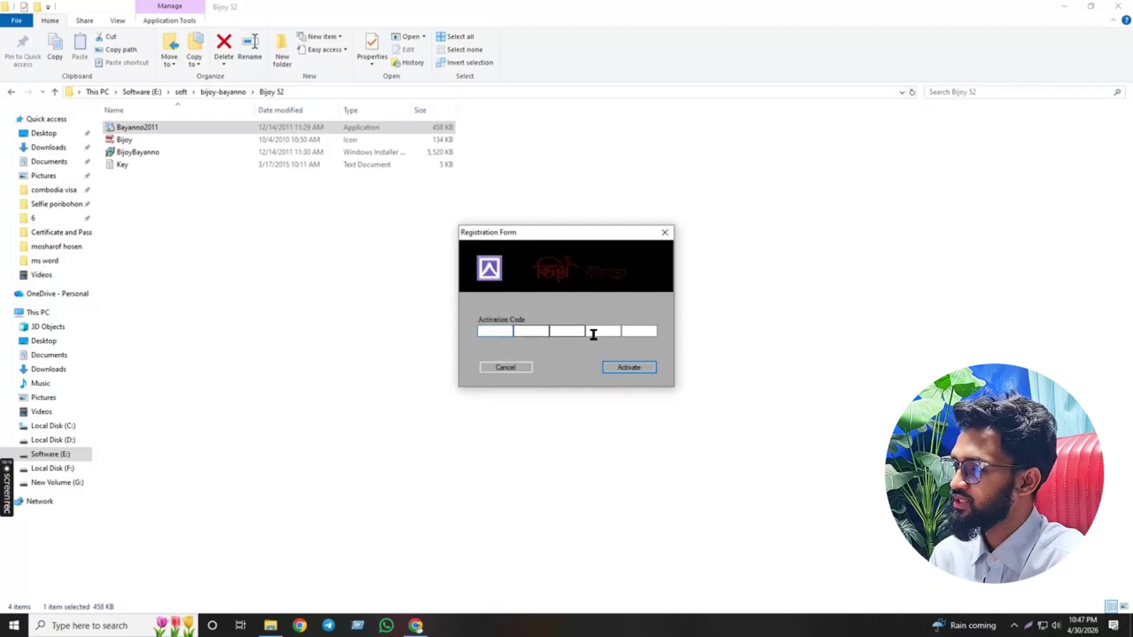
{"action": "left_click_drag", "start_coordinate": [582, 237], "coordinate": [696, 214]}
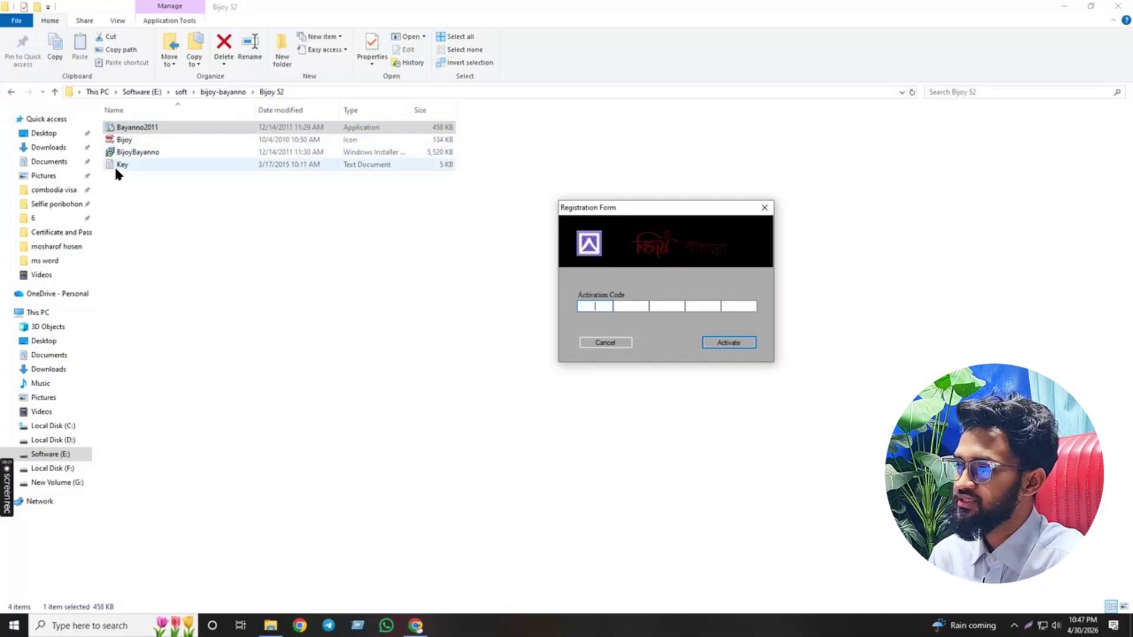
- Open the Key text document and copy the first two groups of the activation code into the first two Activation Code fields
{"action": "left_click", "coordinate": [183, 171]}
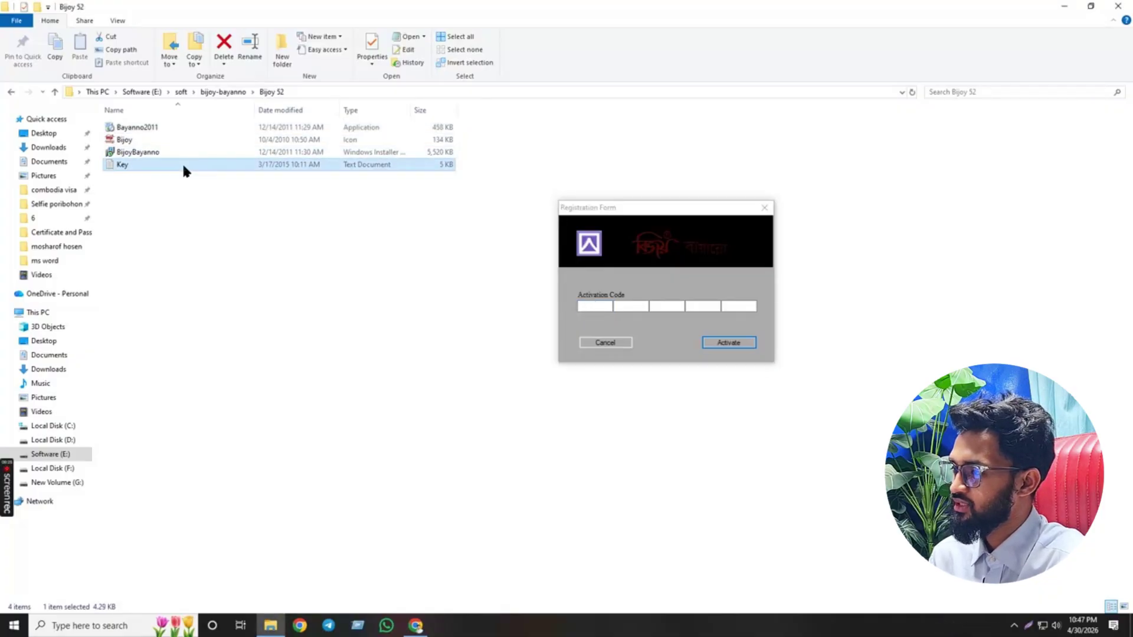
{"action": "double_click", "coordinate": [184, 170]}
{"action": "scroll", "coordinate": [452, 392], "scroll_direction": "down", "scroll_amount": 6}
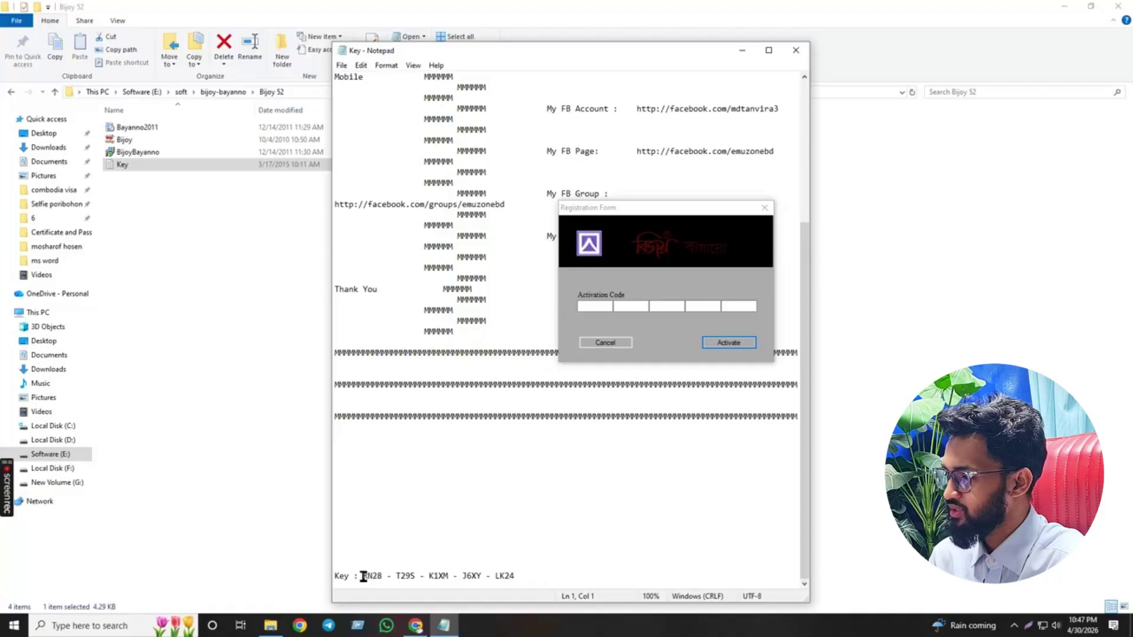
{"action": "left_click_drag", "start_coordinate": [362, 577], "coordinate": [383, 576]}
{"action": "key", "text": "ctrl+c"}
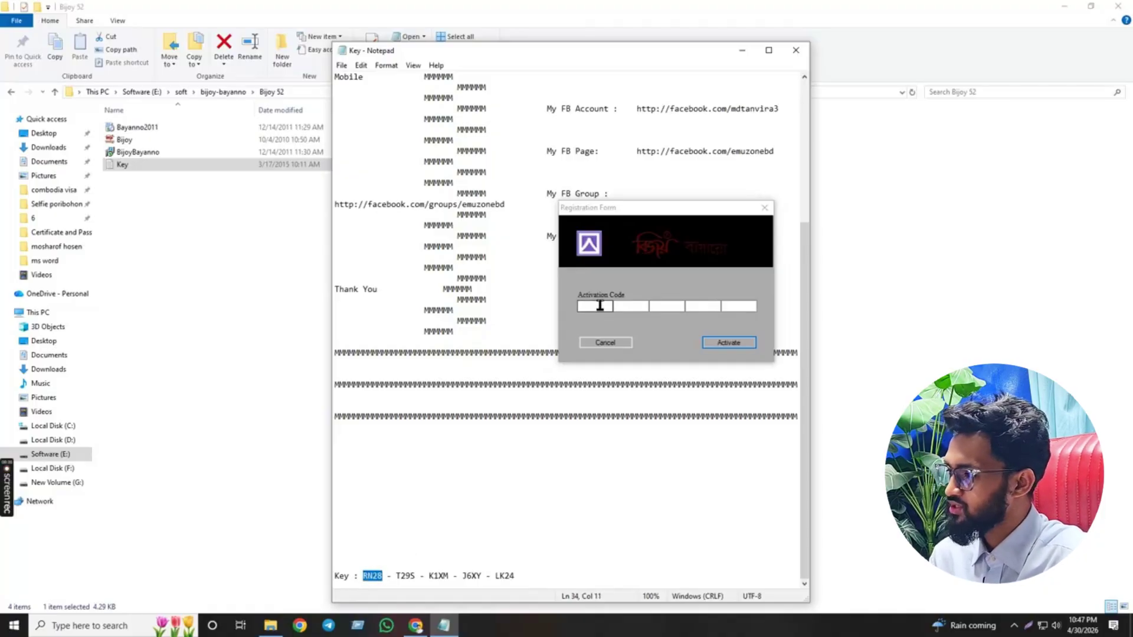
{"action": "left_click", "coordinate": [591, 307]}
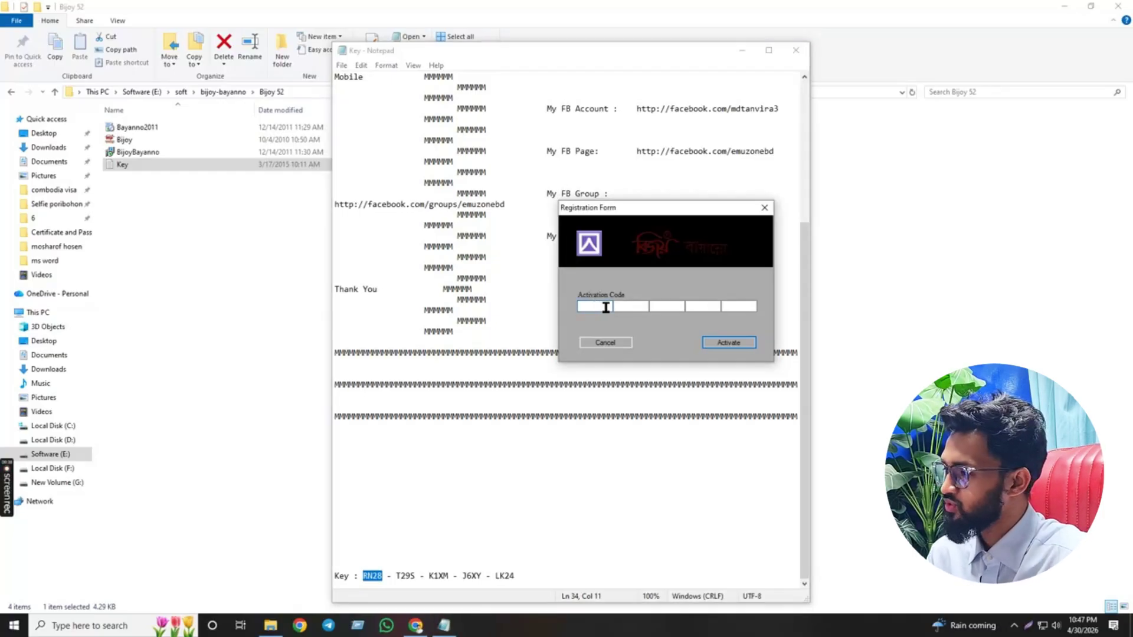
{"action": "key", "text": "ctrl+v"}
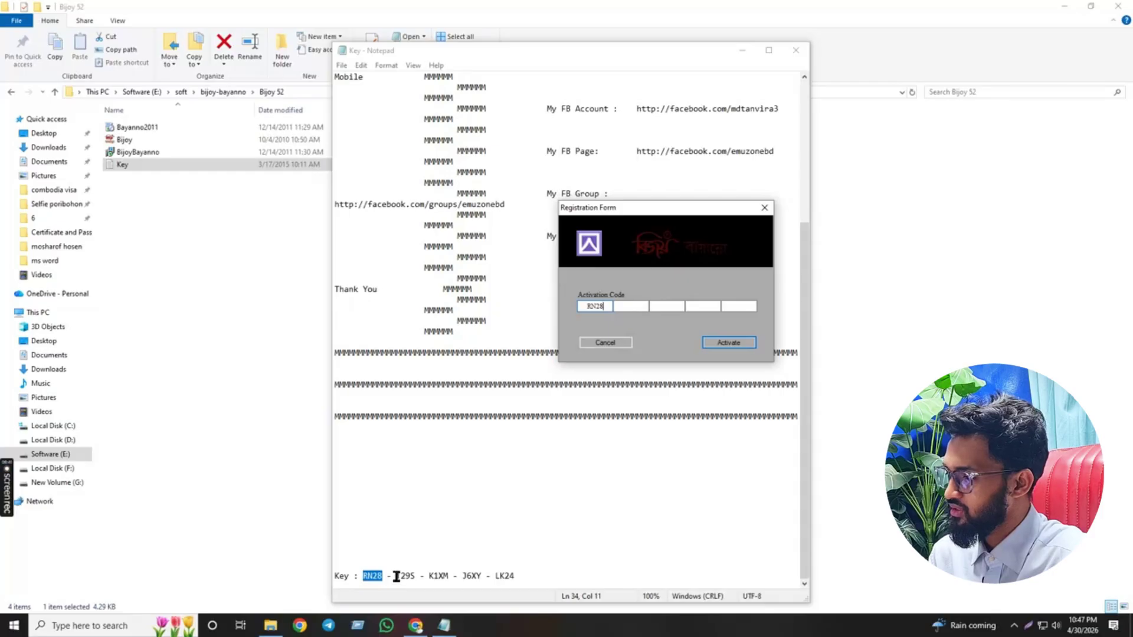
{"action": "left_click_drag", "start_coordinate": [396, 577], "coordinate": [416, 576]}
{"action": "key", "text": "ctrl+c"}
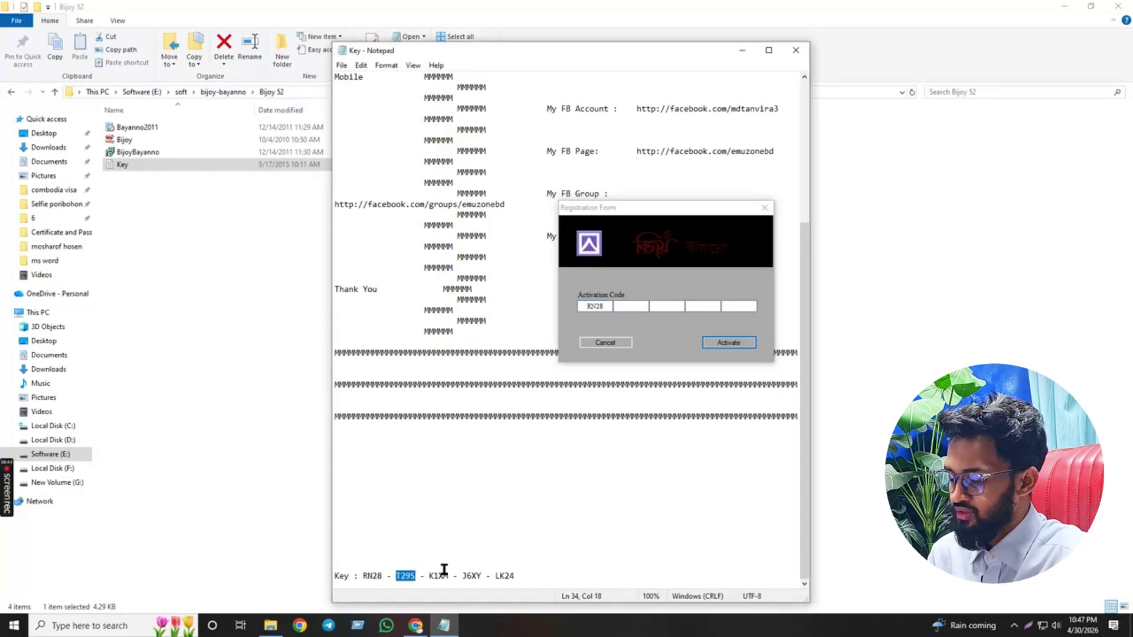
{"action": "left_click", "coordinate": [626, 306]}
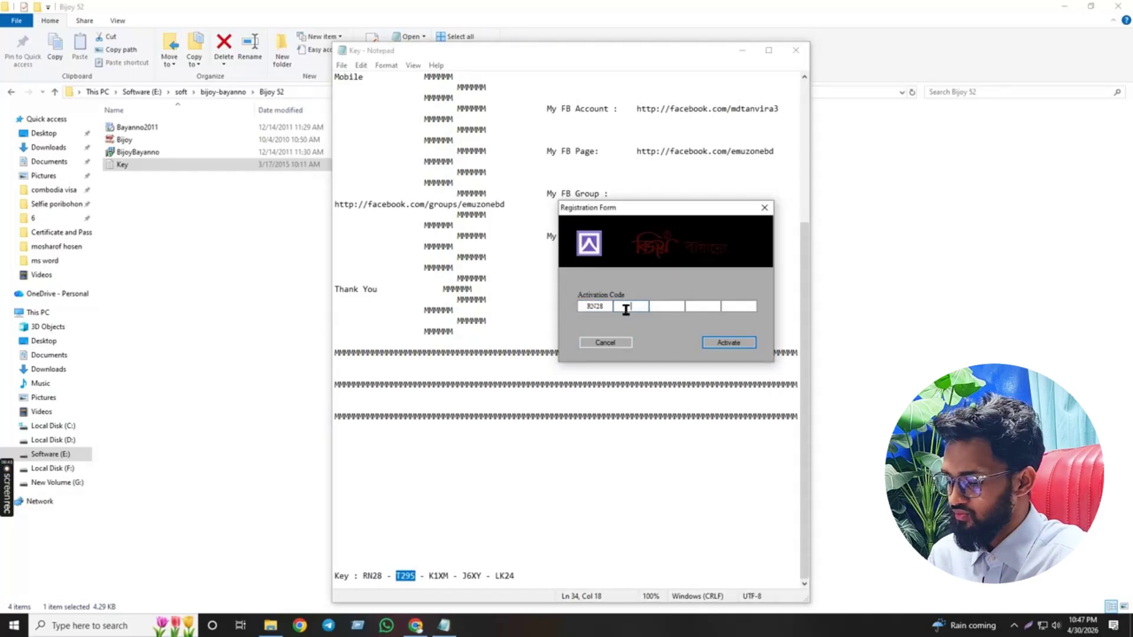
{"action": "key", "text": "ctrl+v"}
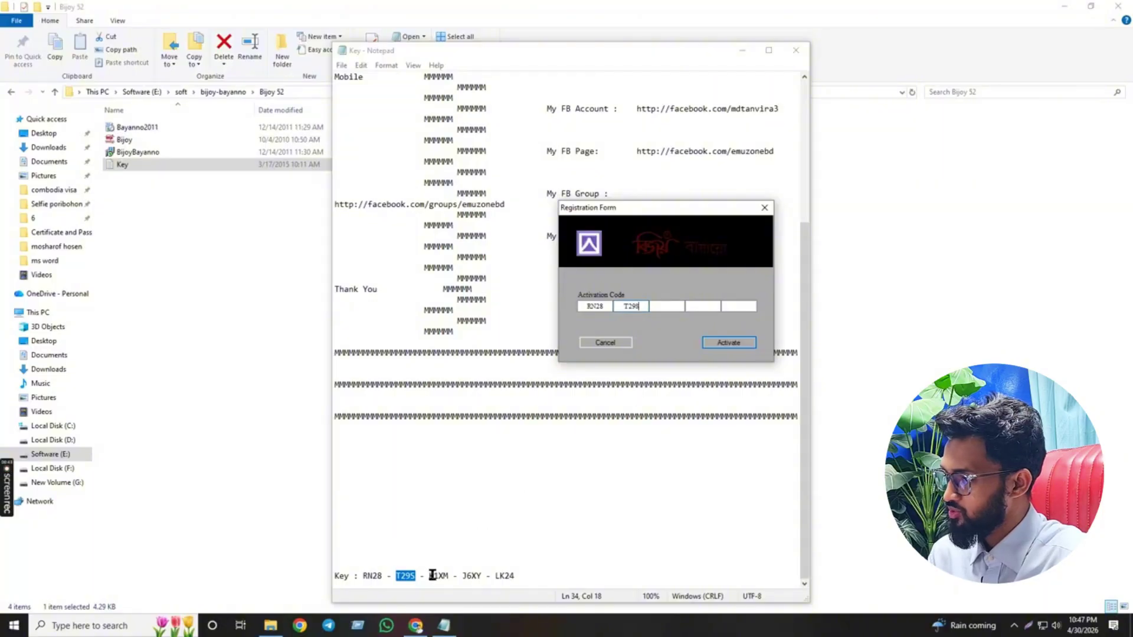
- Undo the accidental paste over the key's third group in the text file and copy that group into the third Activation Code field
{"action": "left_click_drag", "start_coordinate": [431, 575], "coordinate": [450, 576]}
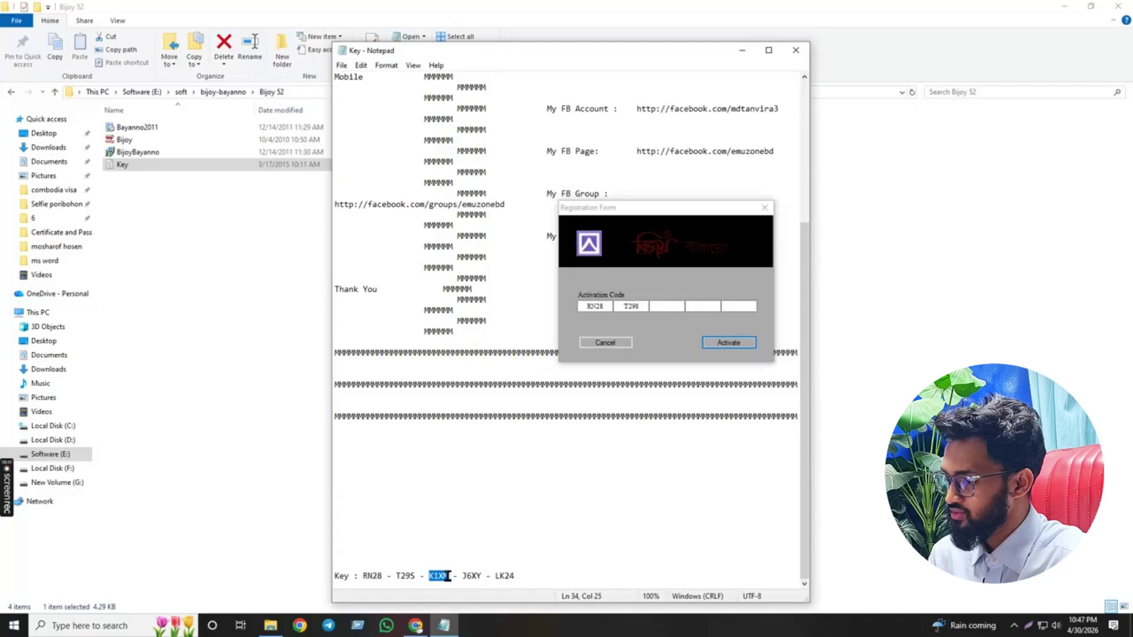
{"action": "key", "text": "ctrl+v"}
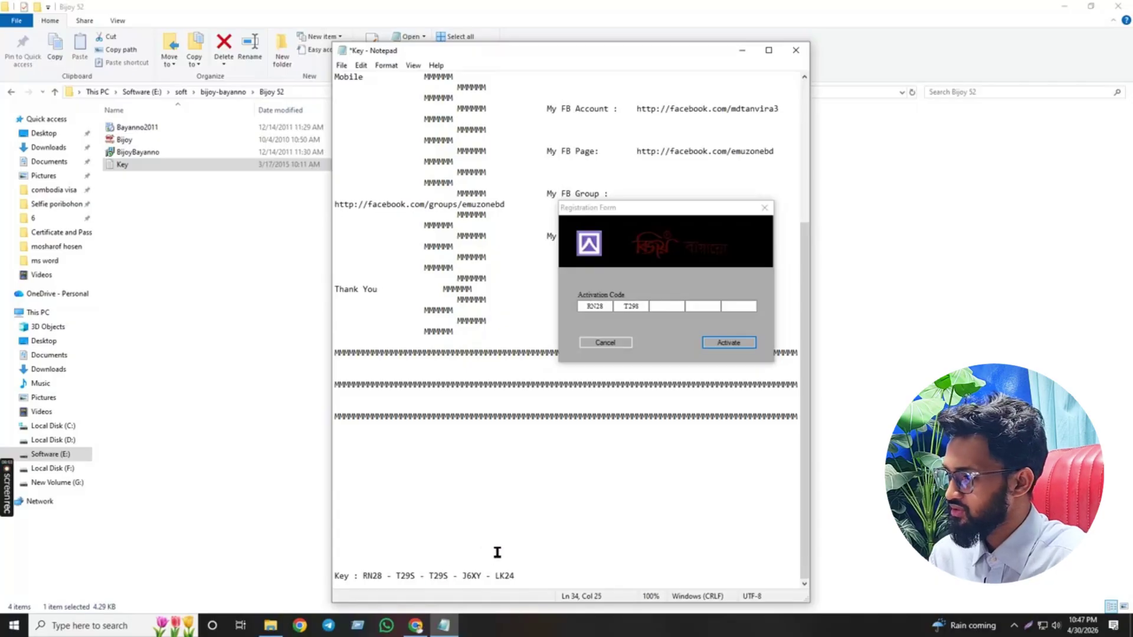
{"action": "key", "text": "ctrl+z"}
{"action": "key", "text": "ctrl+c"}
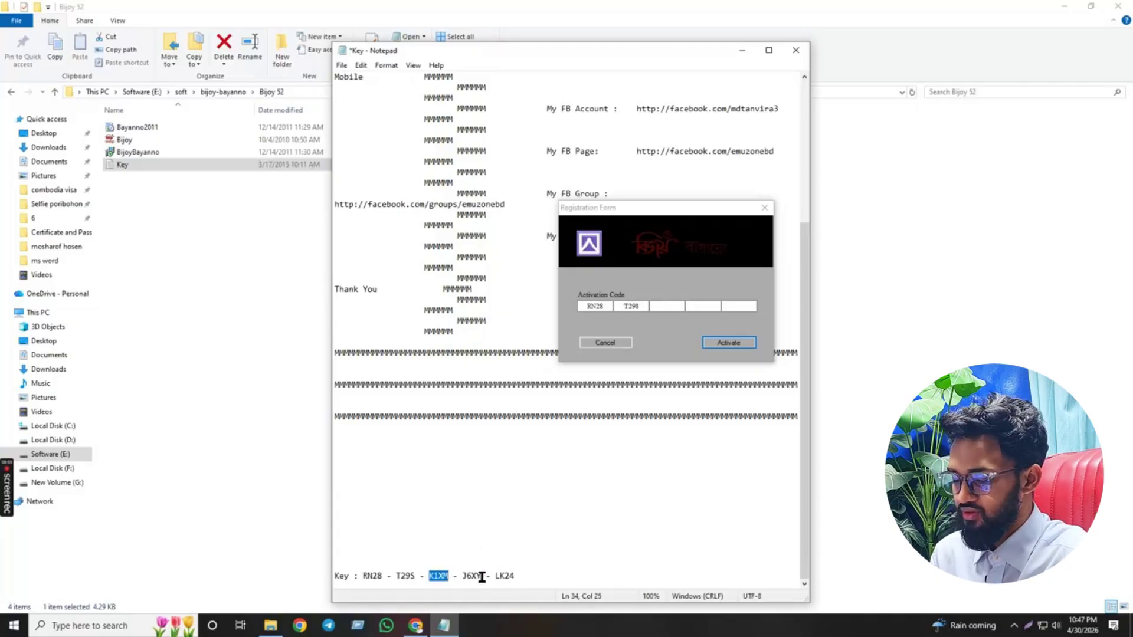
{"action": "left_click", "coordinate": [659, 305]}
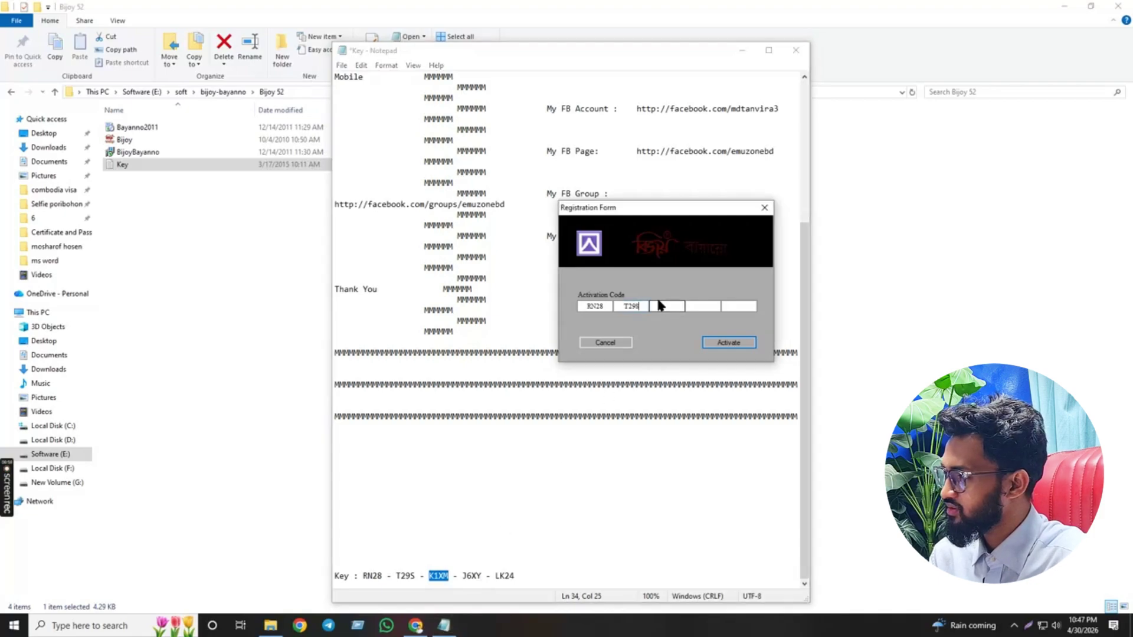
{"action": "key", "text": "ctrl+v"}
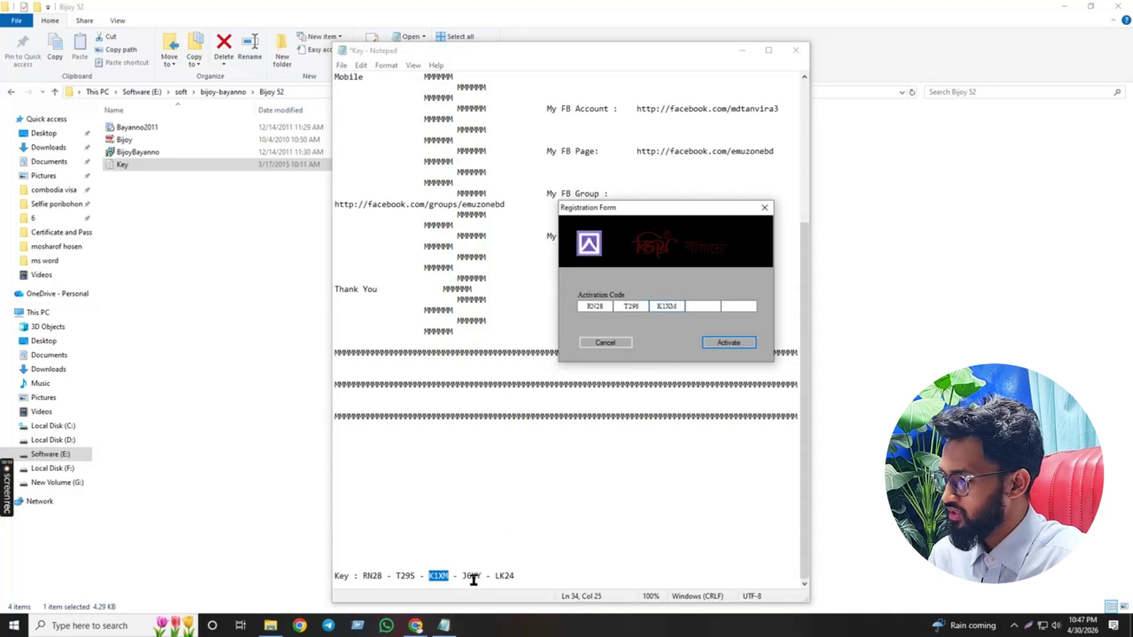
- Copy the fourth and fifth groups of the key into the last two Activation Code fields
{"action": "left_click_drag", "start_coordinate": [462, 576], "coordinate": [481, 577]}
{"action": "key", "text": "ctrl+c"}
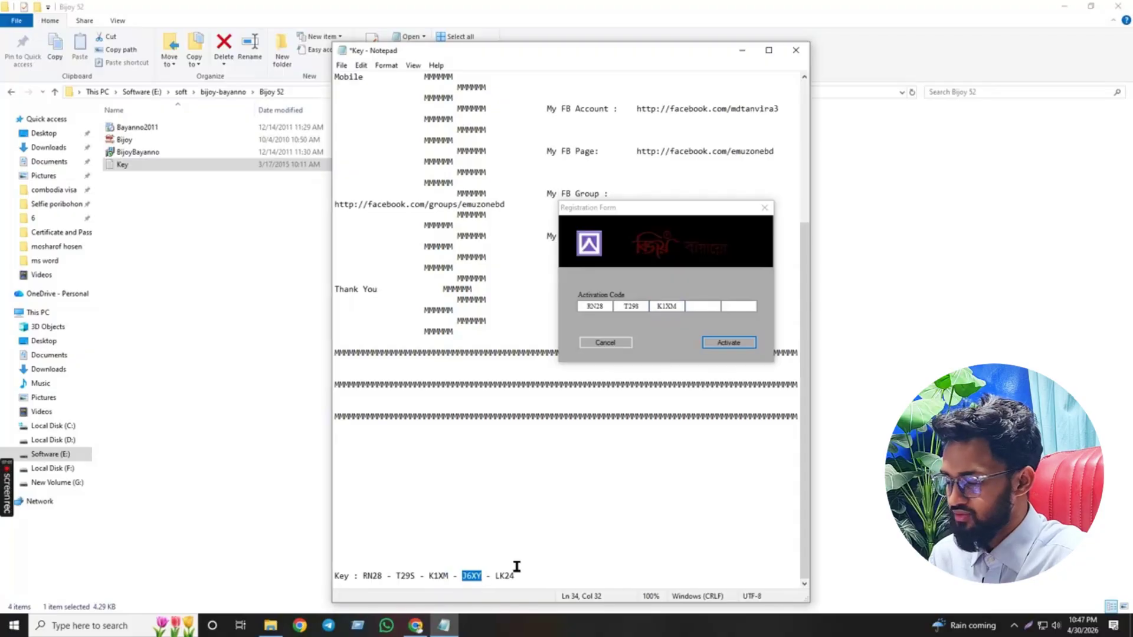
{"action": "left_click", "coordinate": [697, 305]}
{"action": "key", "text": "ctrl+v"}
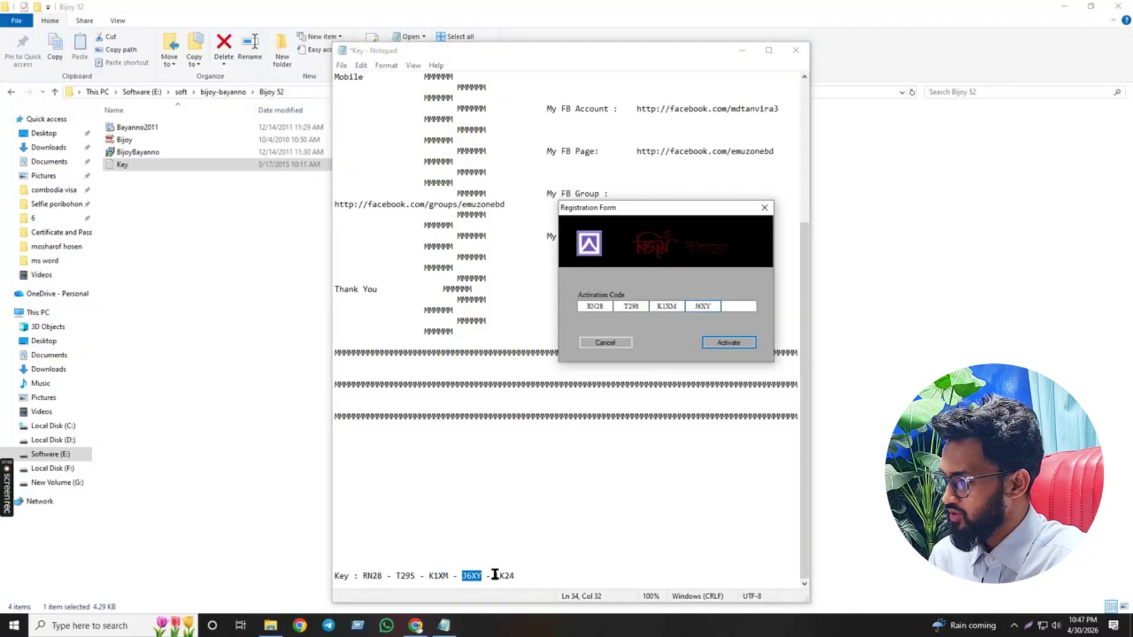
{"action": "left_click_drag", "start_coordinate": [494, 575], "coordinate": [515, 576]}
{"action": "key", "text": "ctrl+c"}
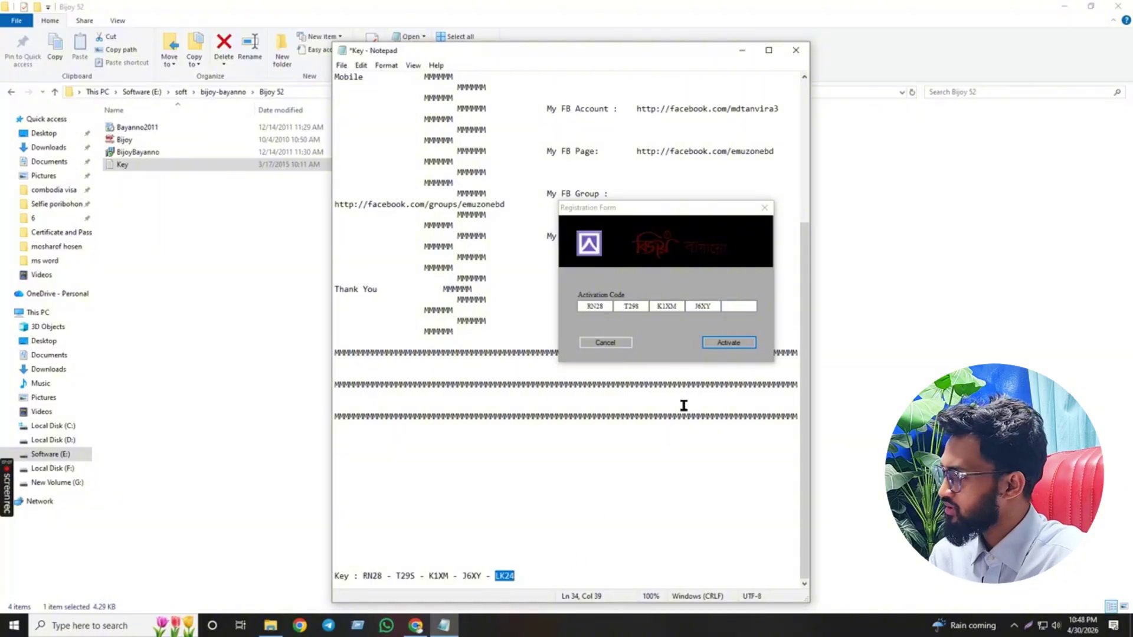
{"action": "left_click", "coordinate": [745, 306]}
{"action": "key", "text": "ctrl+v"}
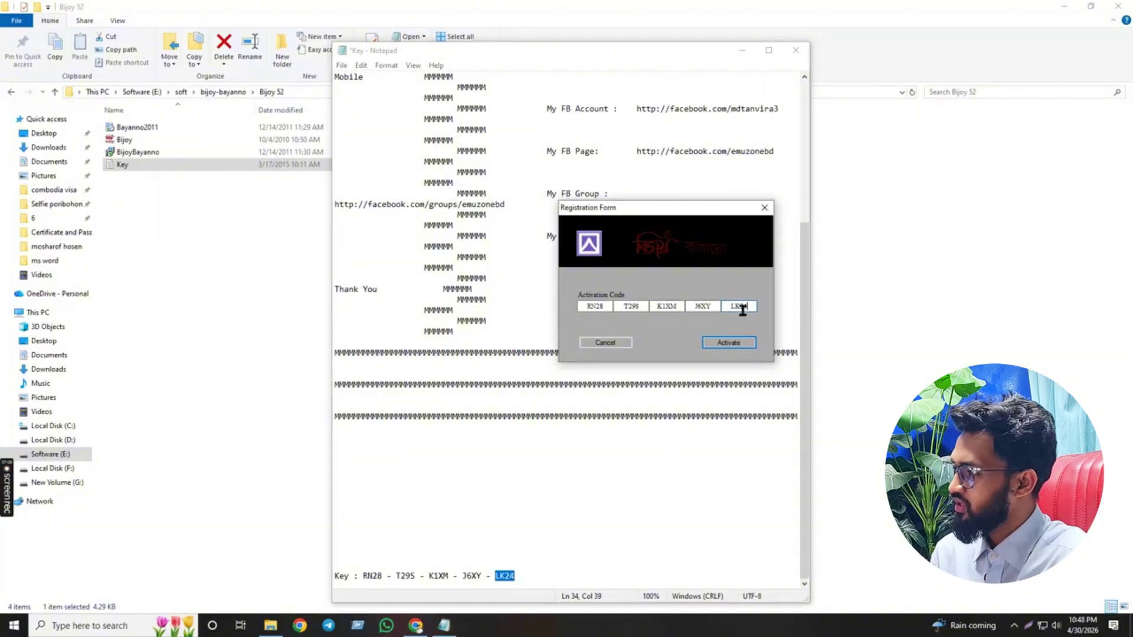
- Activate BijoyBayanno with the entered code and close the Key text file without saving changes
{"action": "left_click", "coordinate": [738, 343]}
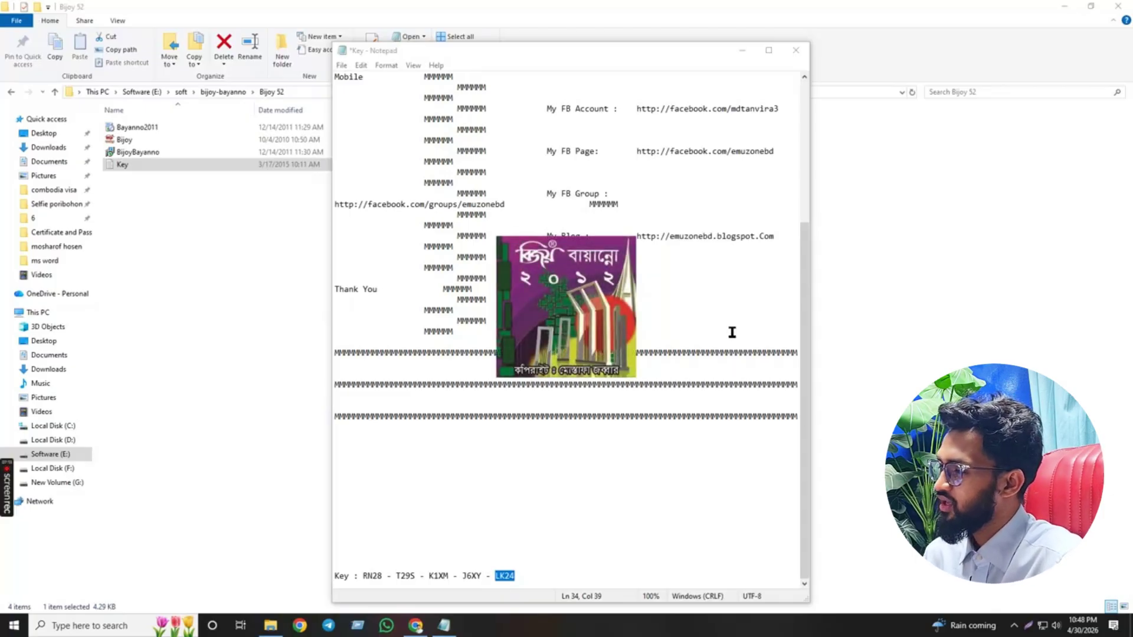
{"action": "left_click", "coordinate": [796, 52]}
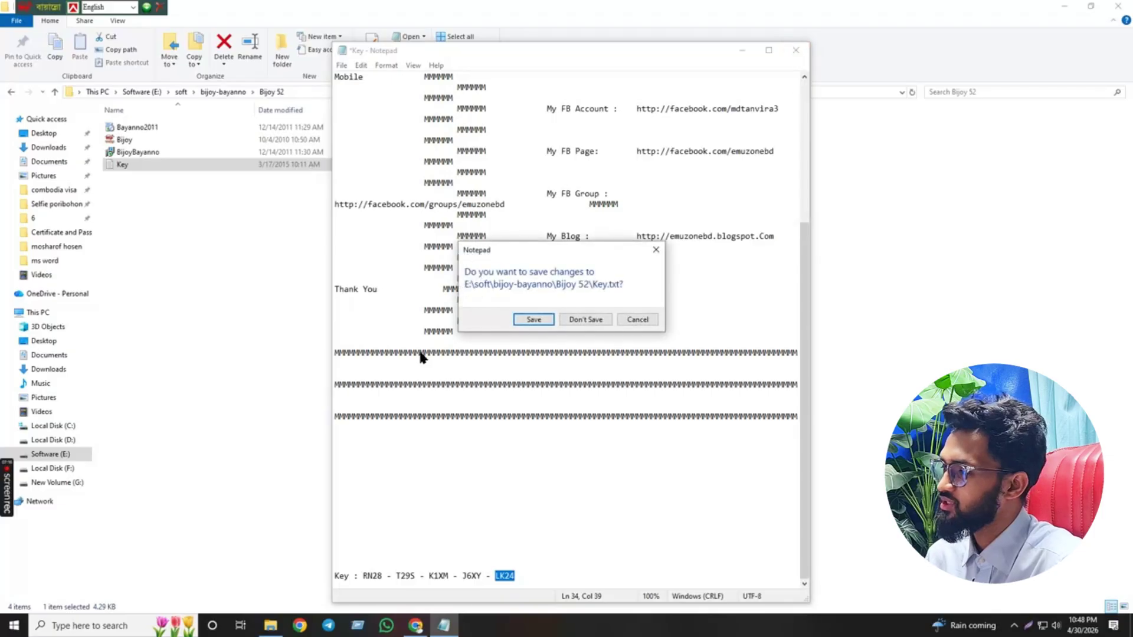
{"action": "left_click", "coordinate": [600, 320]}
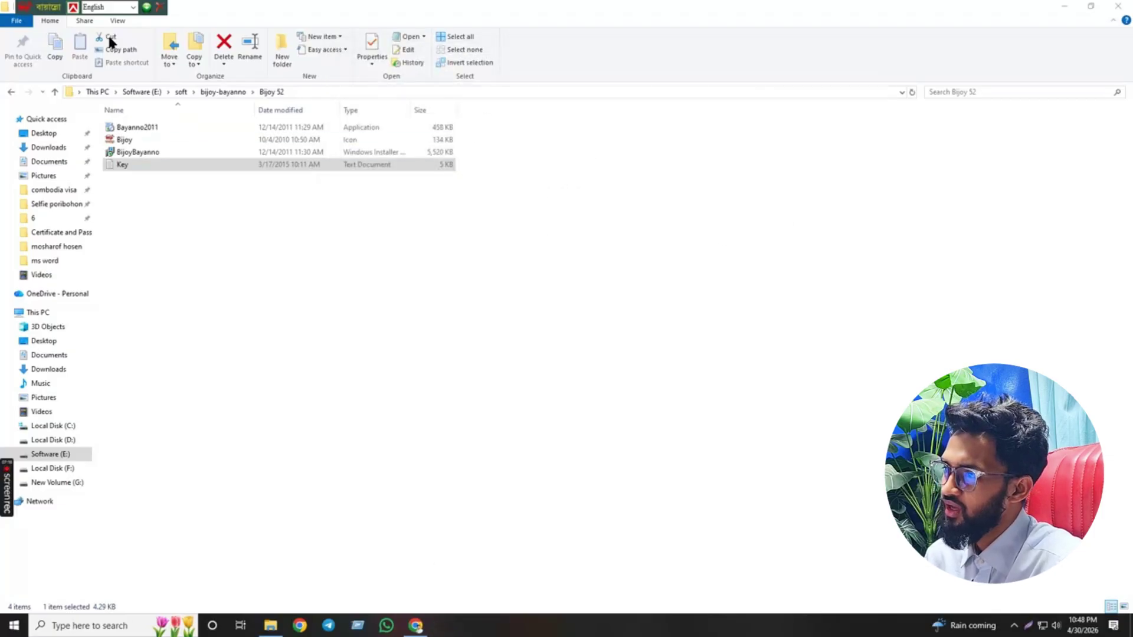
- Move the floating Bijoy toolbar to the middle of the screen's upper edge and minimize it to the system tray
{"action": "left_click_drag", "start_coordinate": [87, 7], "coordinate": [535, 27]}
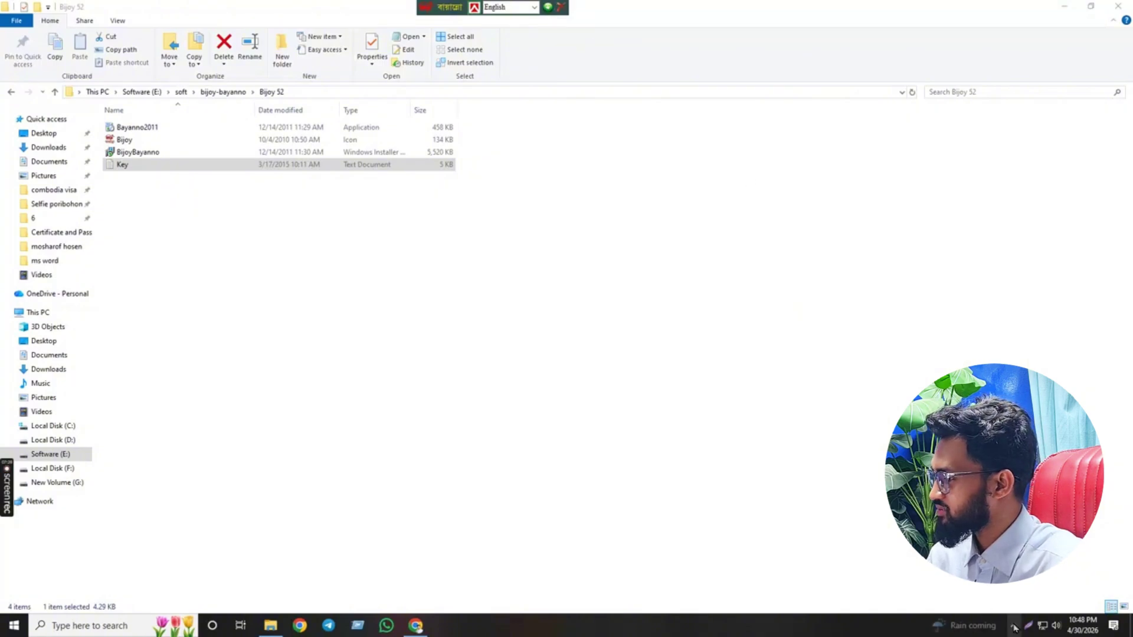
{"action": "left_click", "coordinate": [549, 8]}
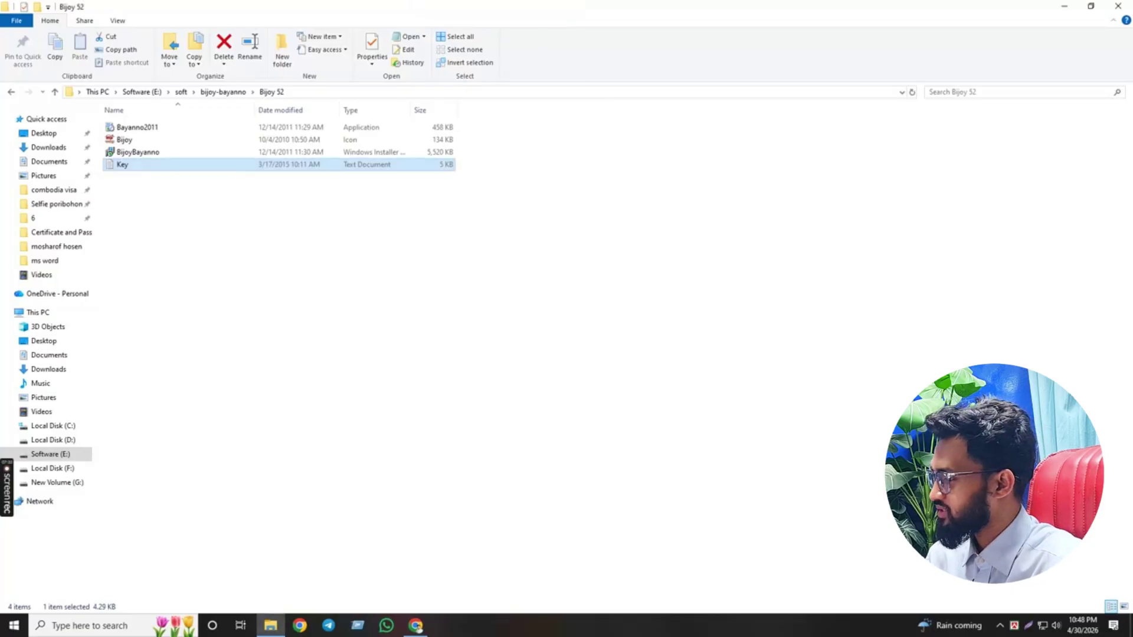
{"action": "left_click", "coordinate": [1001, 631]}
{"action": "left_click", "coordinate": [1004, 577]}
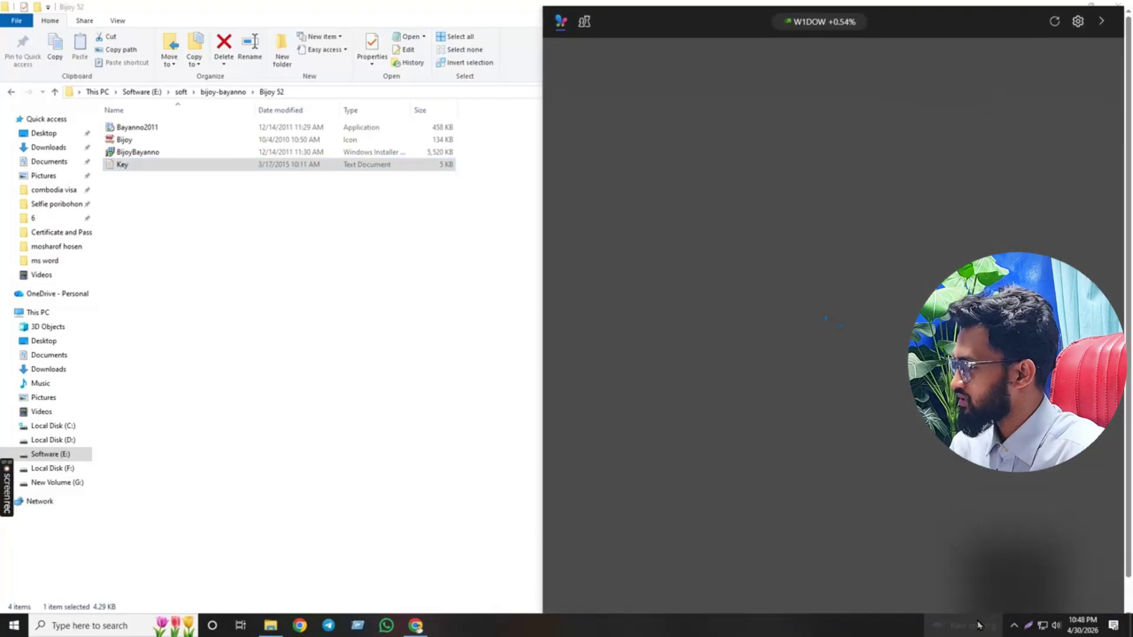
{"action": "left_click", "coordinate": [529, 399]}
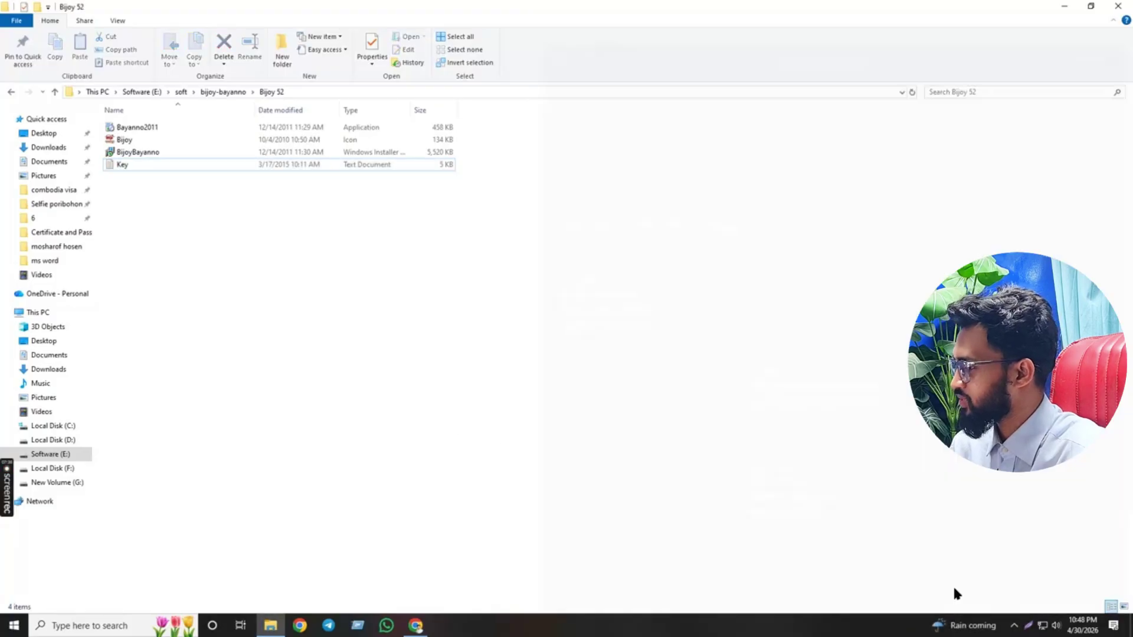
- Show the hidden system tray icons, rearrange the Bijoy icon among them and open its keyboard mode options
{"action": "left_click", "coordinate": [1014, 627]}
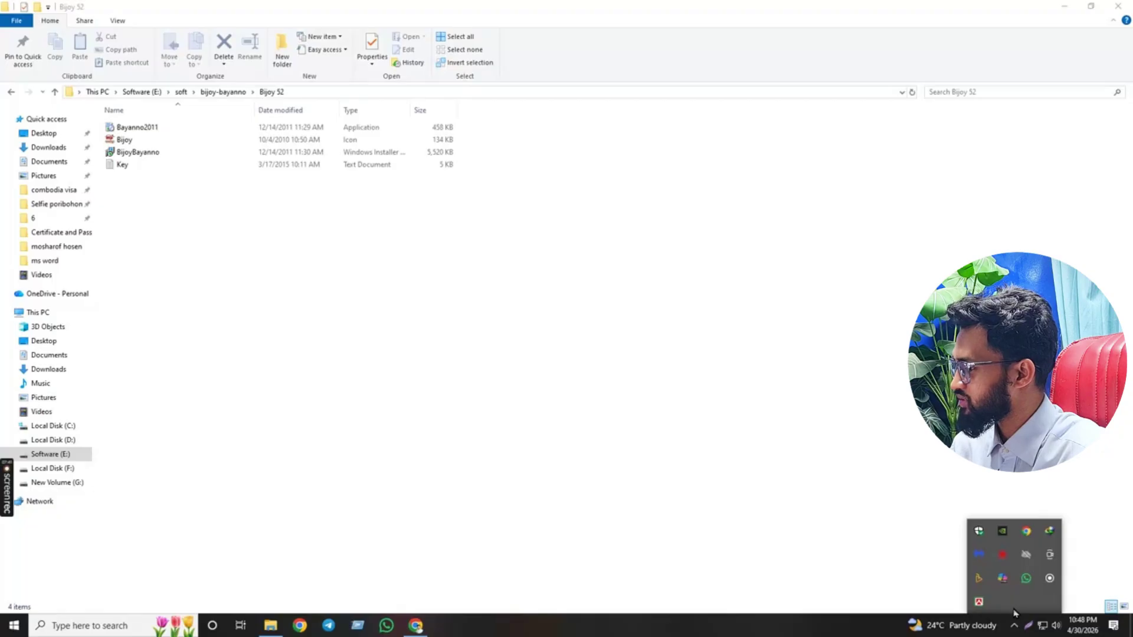
{"action": "left_click_drag", "start_coordinate": [978, 603], "coordinate": [1043, 608]}
{"action": "left_click", "coordinate": [1048, 603]}
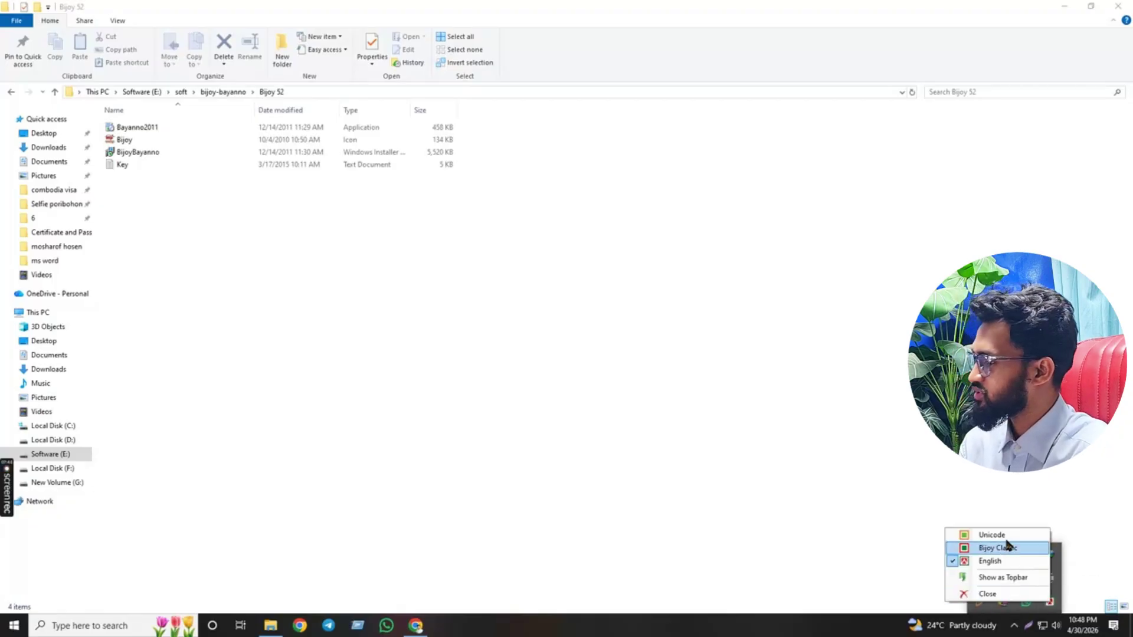